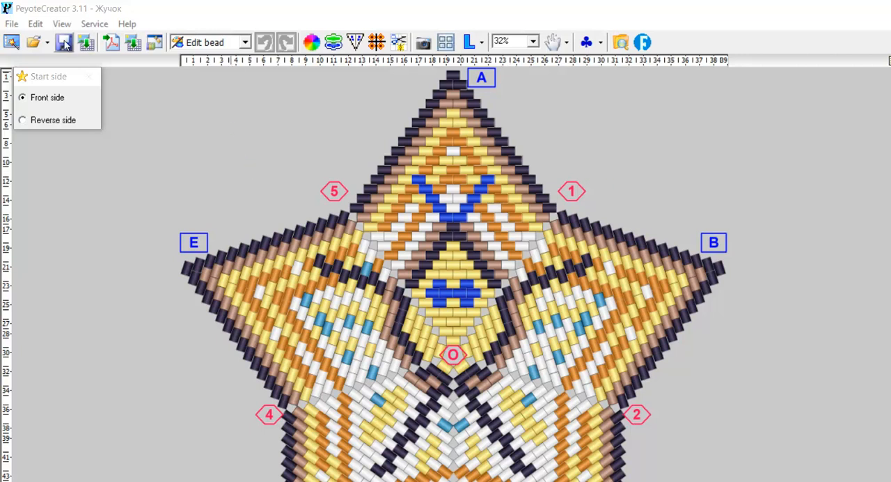
Clear the open design and start a new geometric beadwork project.
click(12, 24)
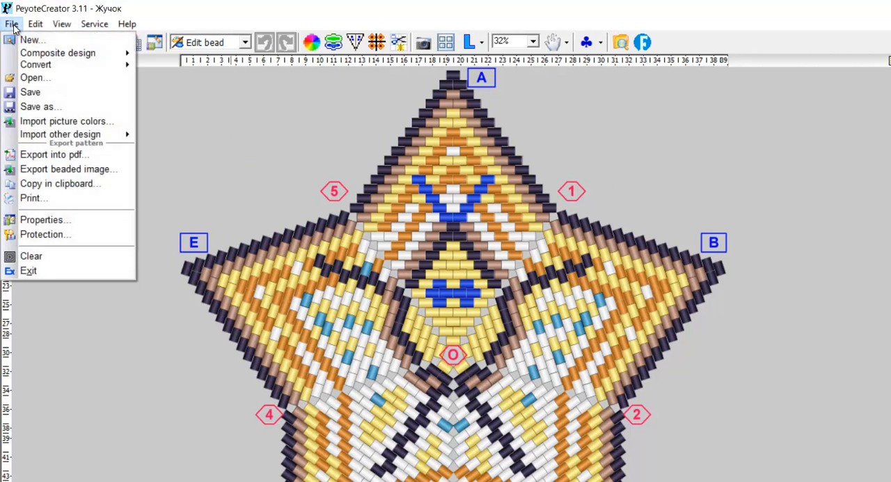
click(61, 257)
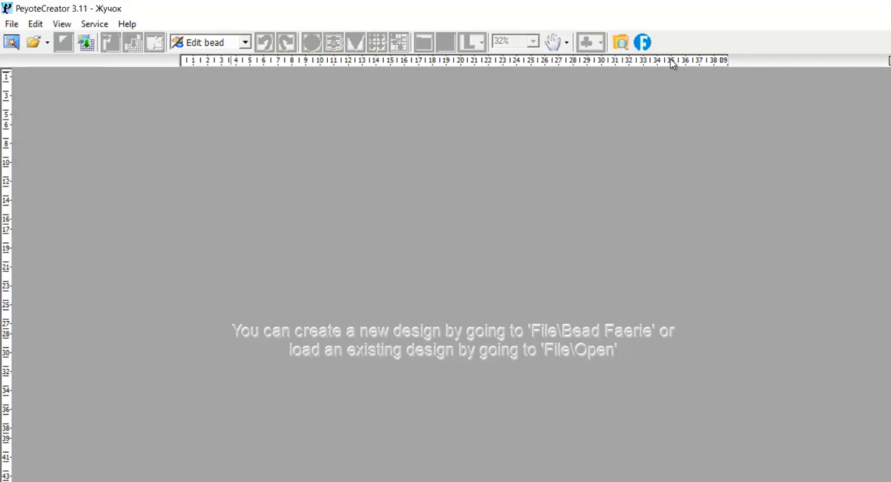
click(12, 24)
click(27, 36)
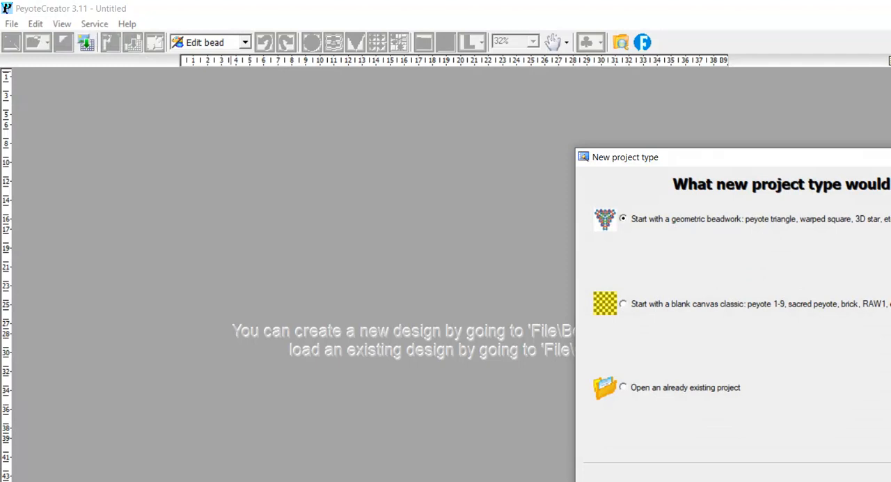
key(Return)
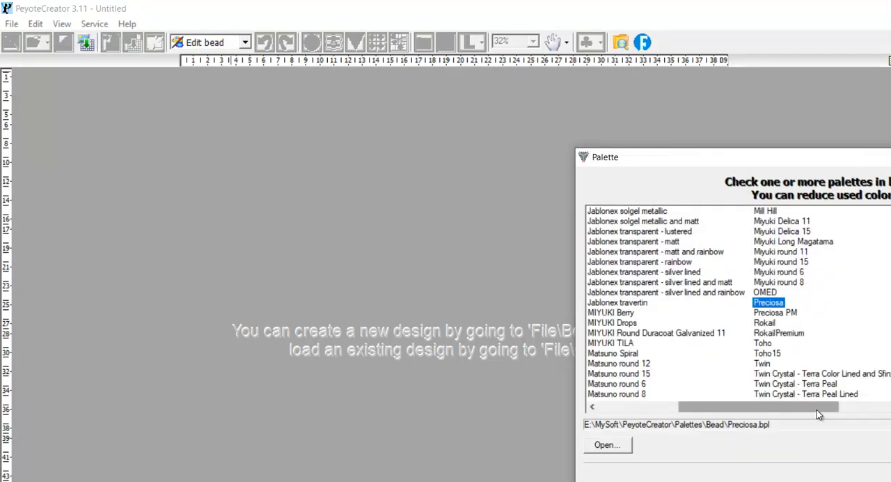
Choose Miyuki Delica 11 as the bead palette for the new project and continue to the design parameters.
click(861, 407)
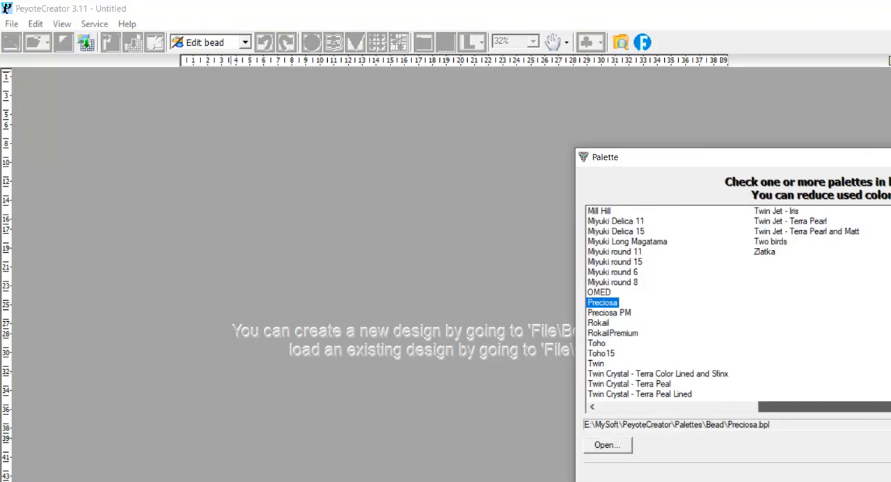
click(605, 222)
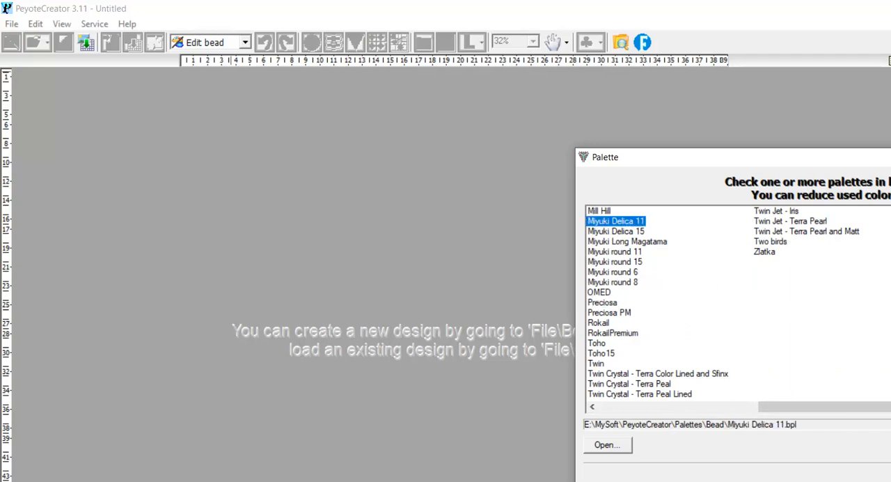
click(890, 481)
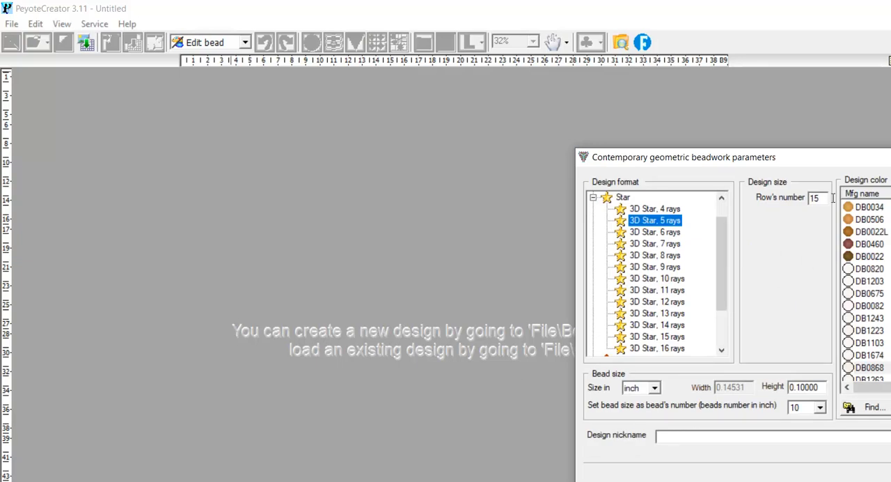
Select the 3D Star, 5 rays design format.
click(593, 197)
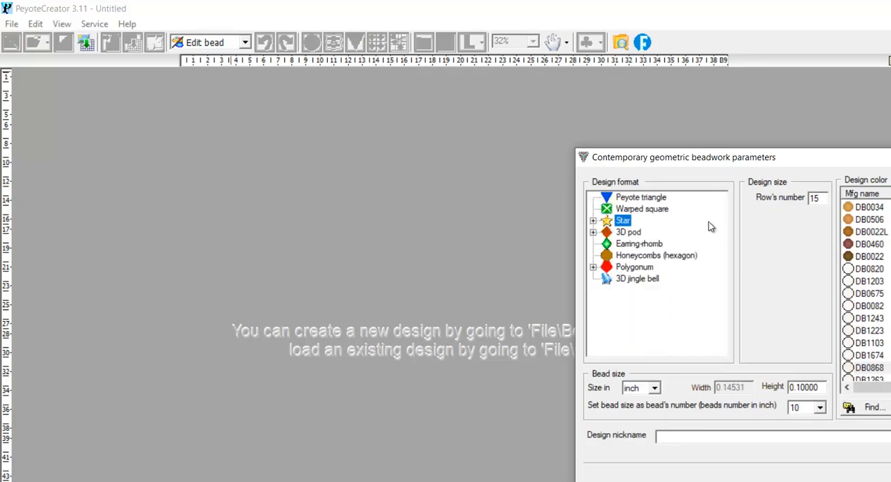
click(593, 220)
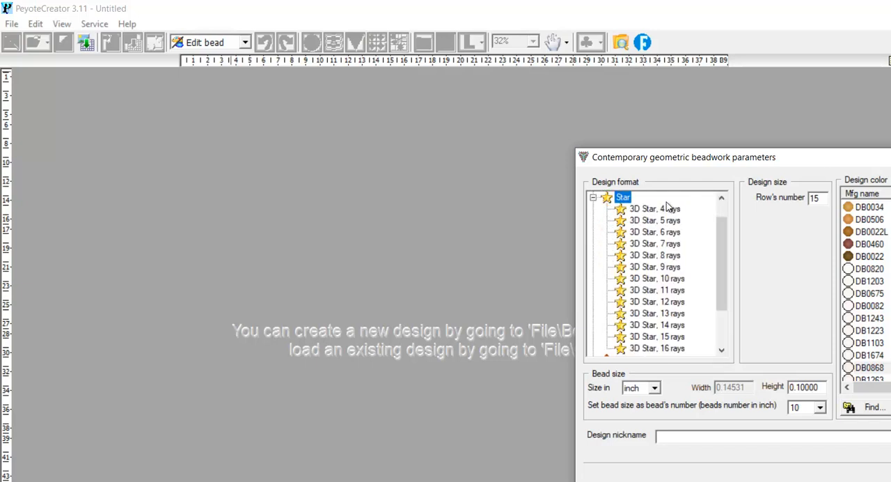
click(650, 221)
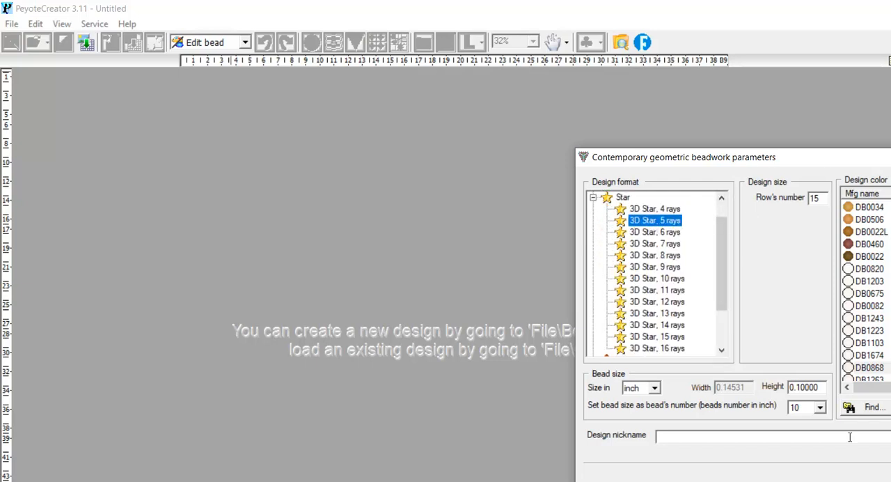
Set the design nickname to bug, keeping the 3D Star, 5 rays format selected.
click(767, 436)
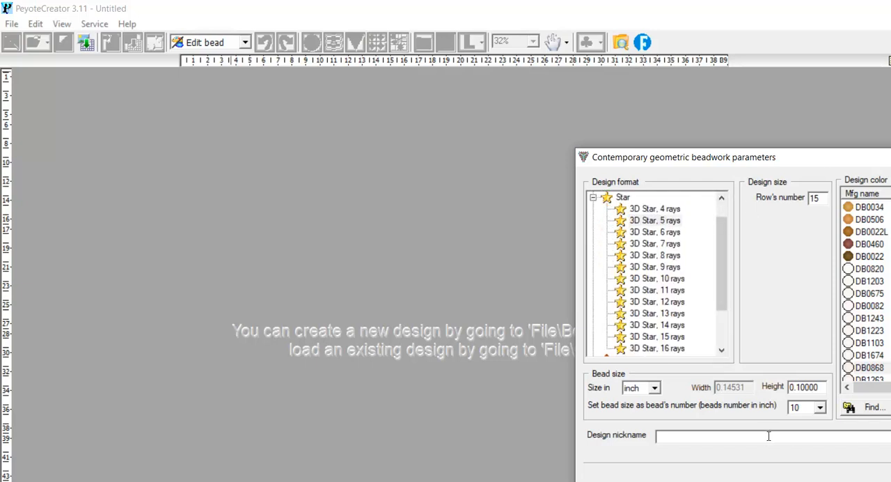
text(wгл)
drag(674, 436, 645, 445)
text(bug)
click(660, 222)
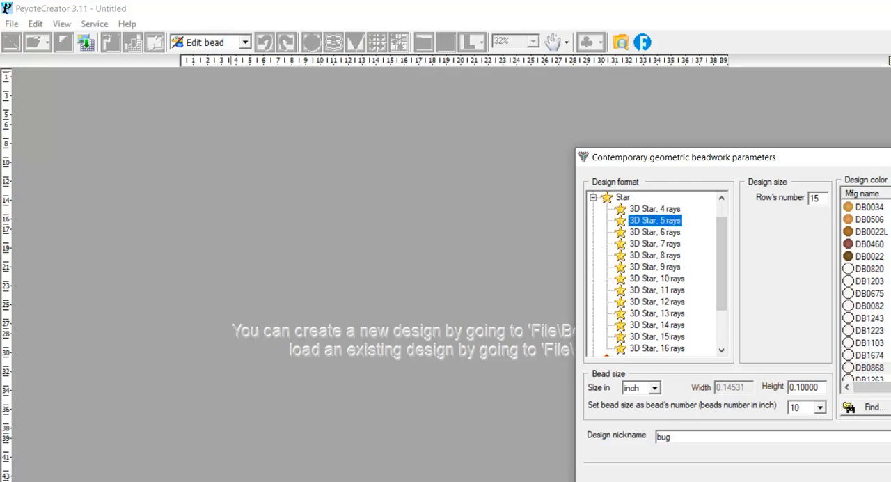
Set the design color to DB0820 and apply it to the star.
drag(882, 164, 870, 105)
click(863, 208)
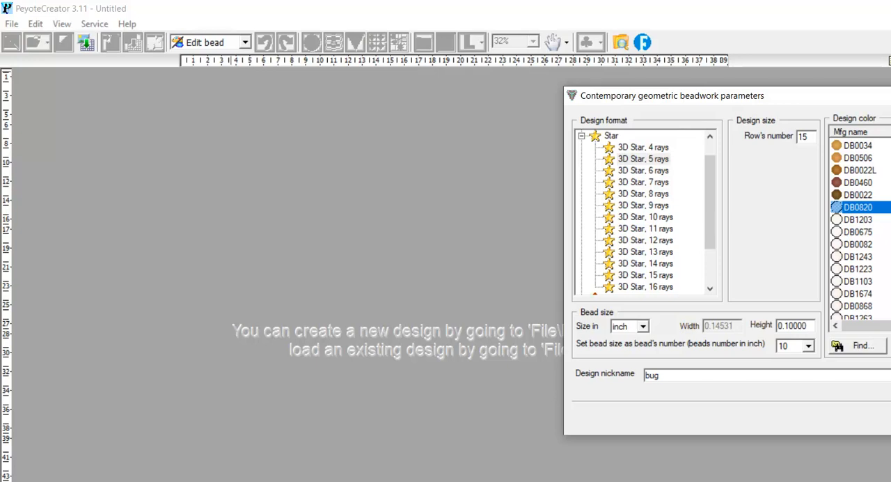
key(Tab)
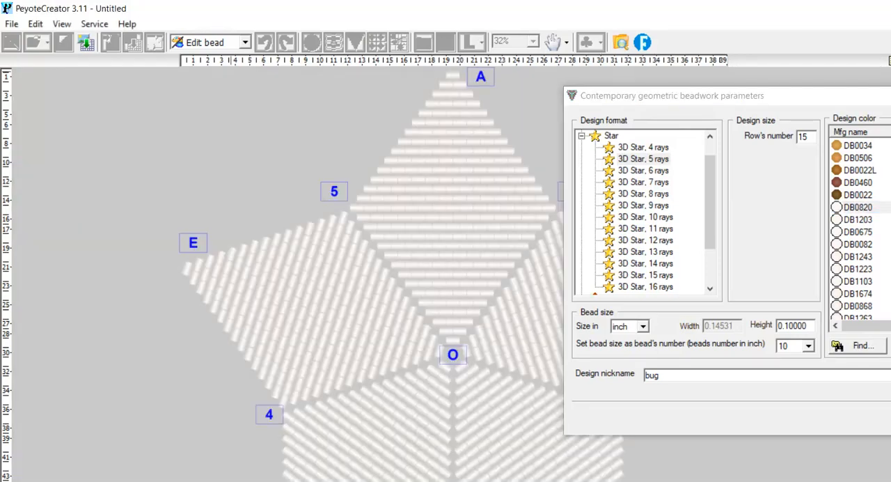
Preview the 3D Star formats with 6, 8 and 16 rays, and return to 5 rays.
click(639, 171)
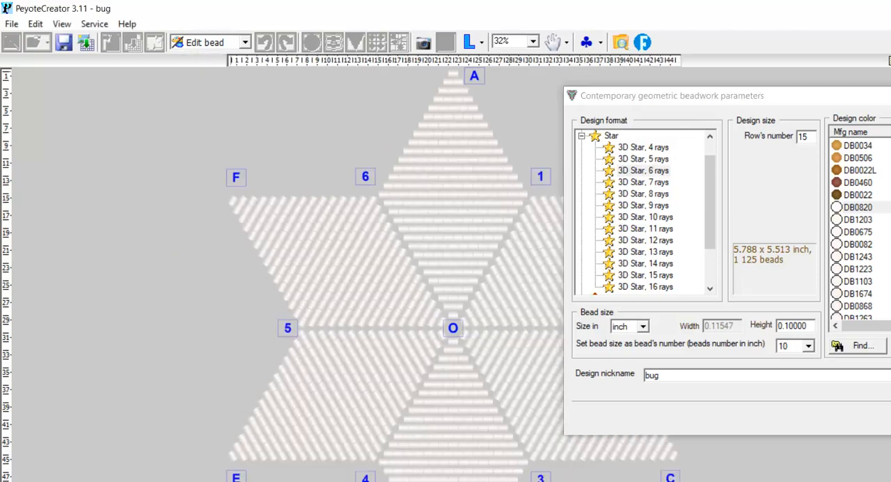
click(647, 196)
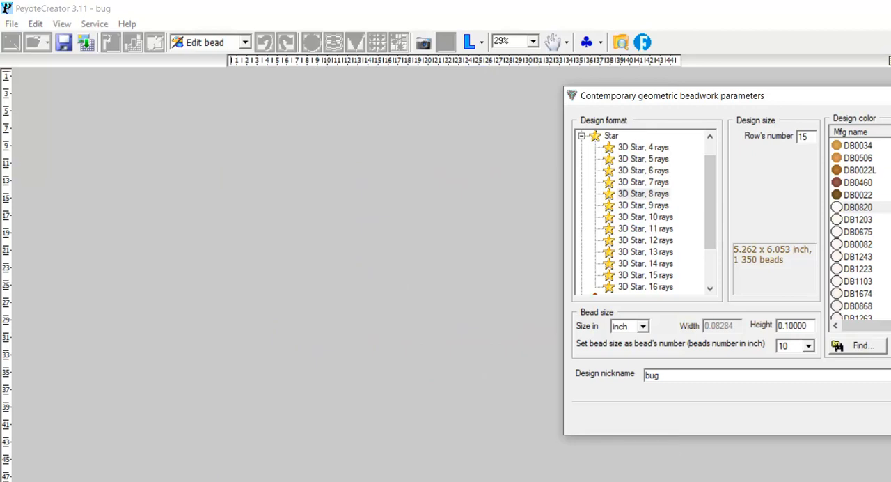
click(662, 289)
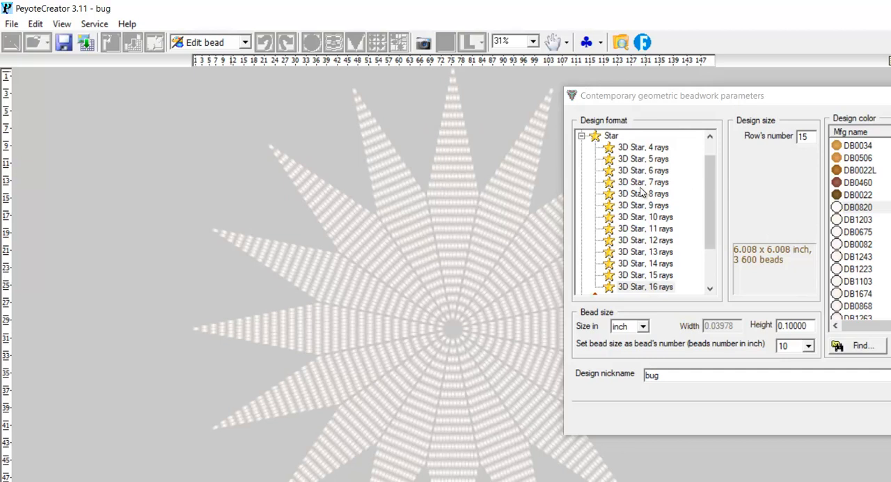
click(644, 159)
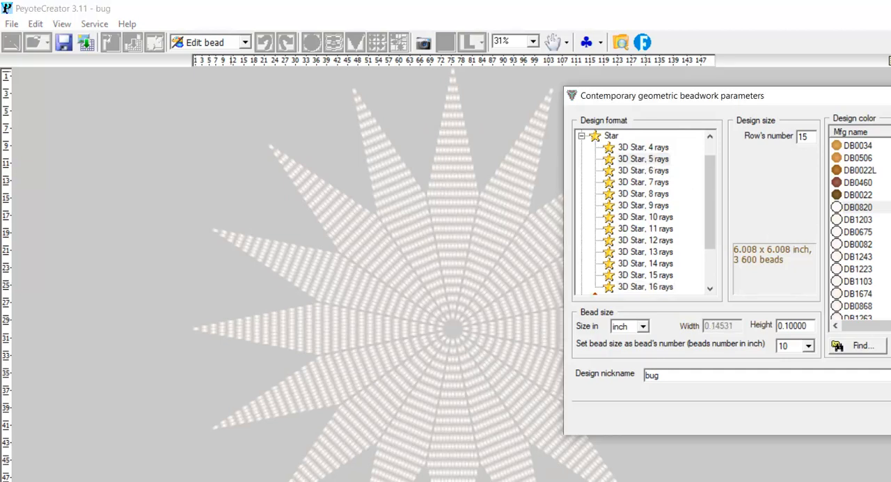
Set the number of rows to 17 and create the star design.
click(809, 136)
drag(809, 136, 804, 139)
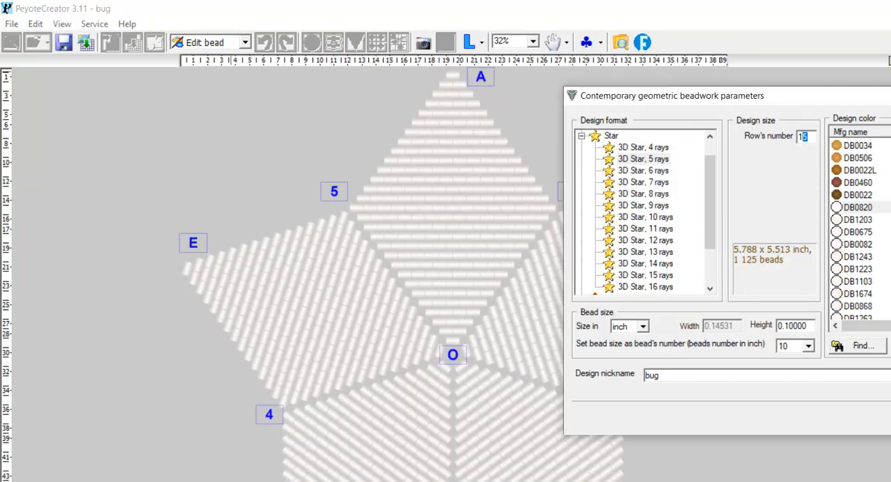
text(7)
key(Return)
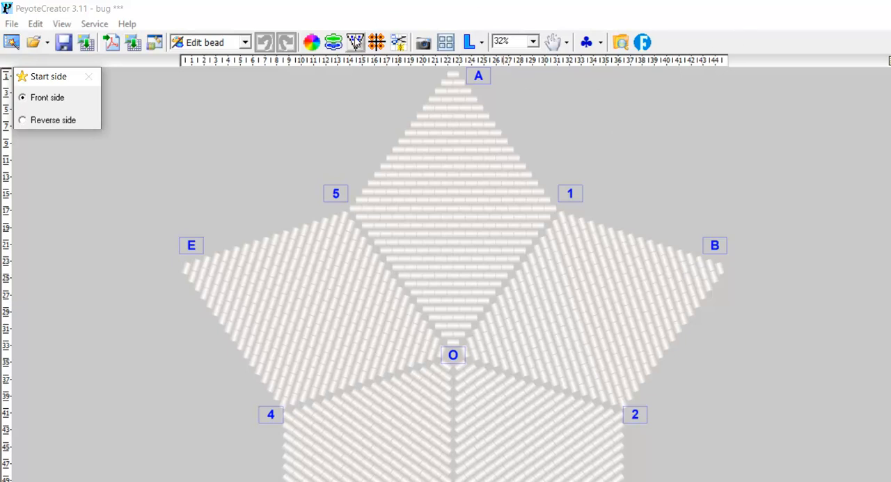
Open the star's symmetrical drawing settings, set the visible side to repeat as parameters, and move the settings clear of the pattern.
click(356, 43)
drag(876, 238, 784, 53)
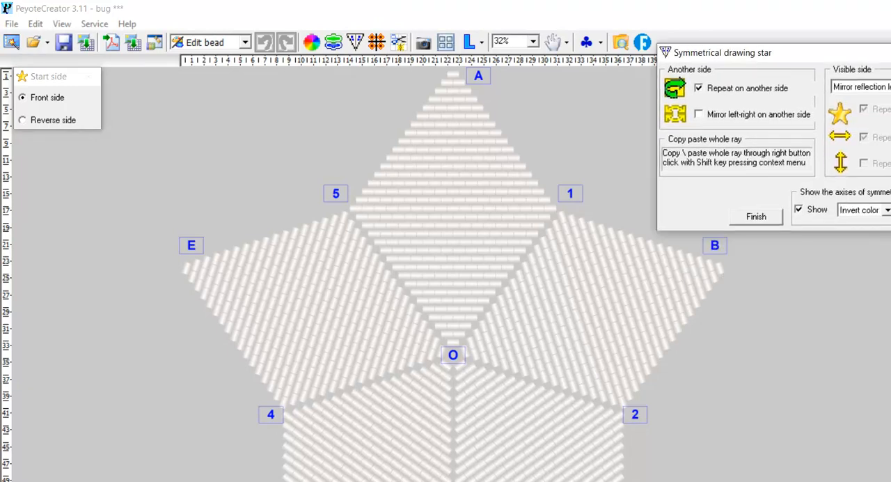
click(878, 86)
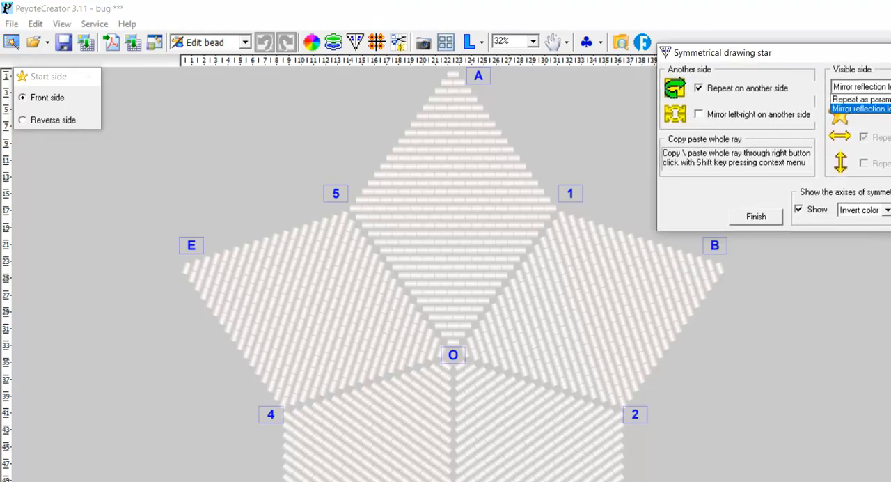
click(885, 103)
drag(835, 53, 887, 209)
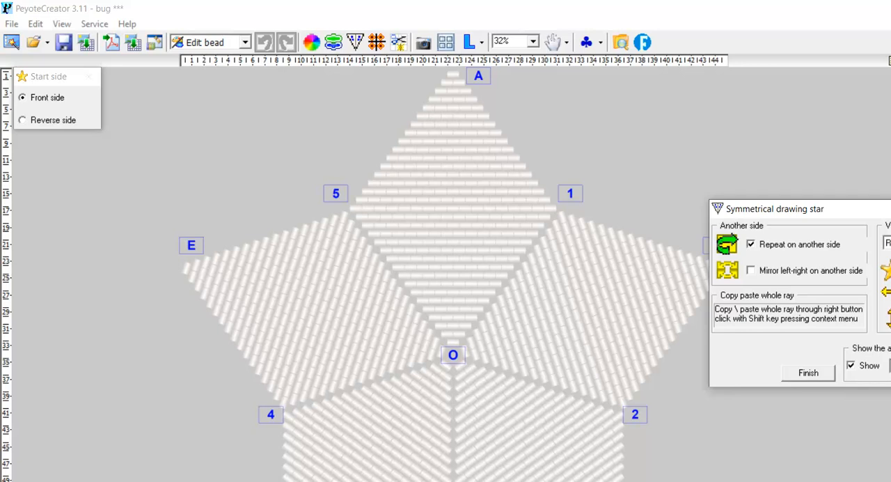
drag(870, 209, 884, 398)
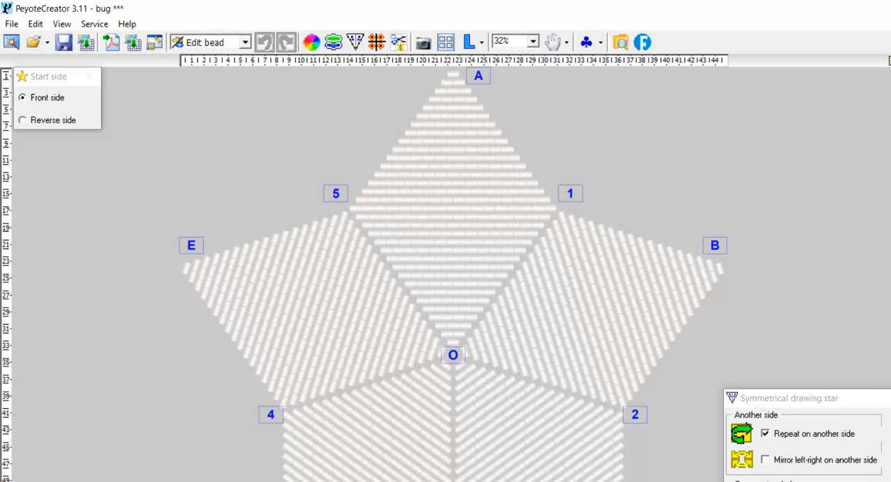
Try painting the top ray's edge from 5 to A black with left-right repetition, and undo it.
drag(355, 208, 454, 80)
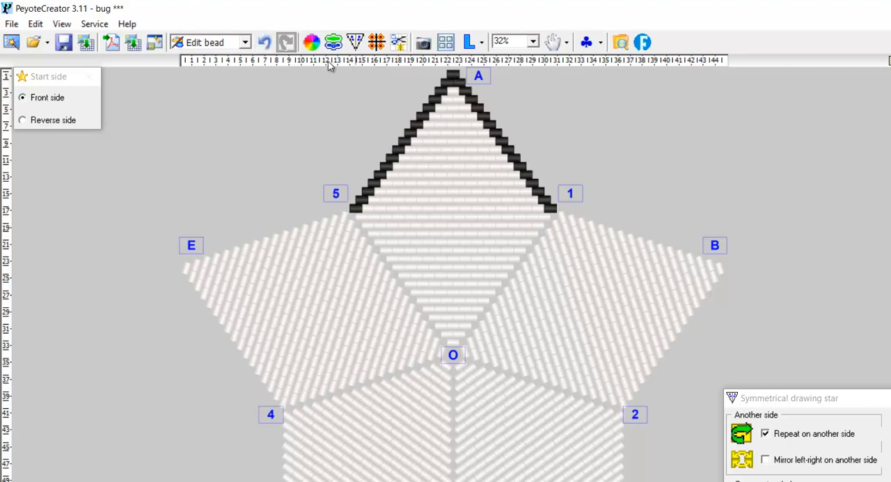
click(264, 43)
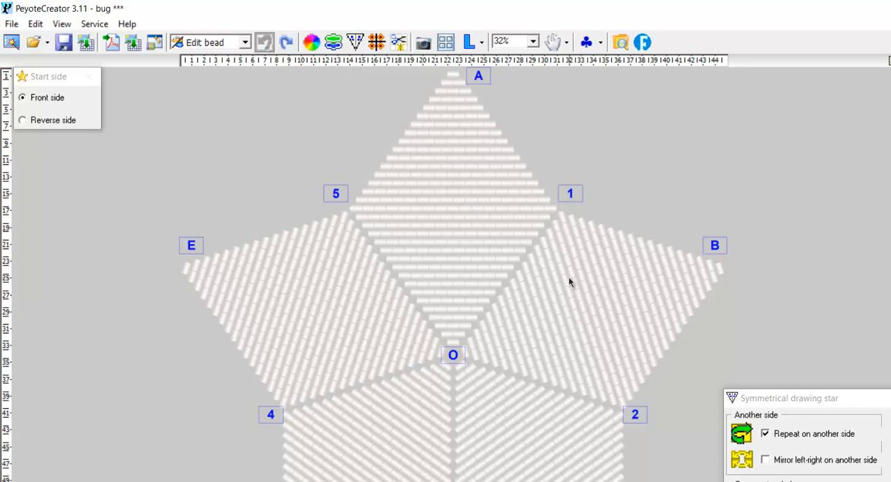
Switch the symmetry to up-down repetition only, try painting the top ray's edge from A to 5 black, and undo it.
drag(831, 398, 781, 156)
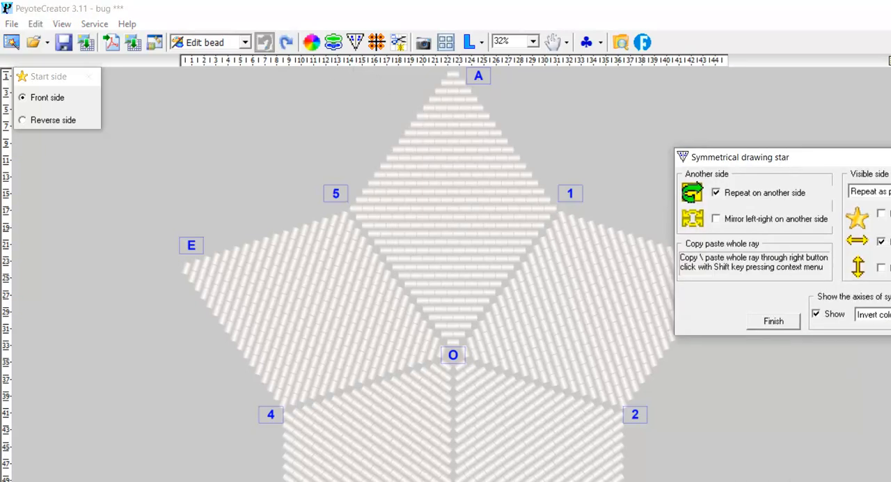
click(881, 242)
click(881, 267)
drag(455, 75, 357, 204)
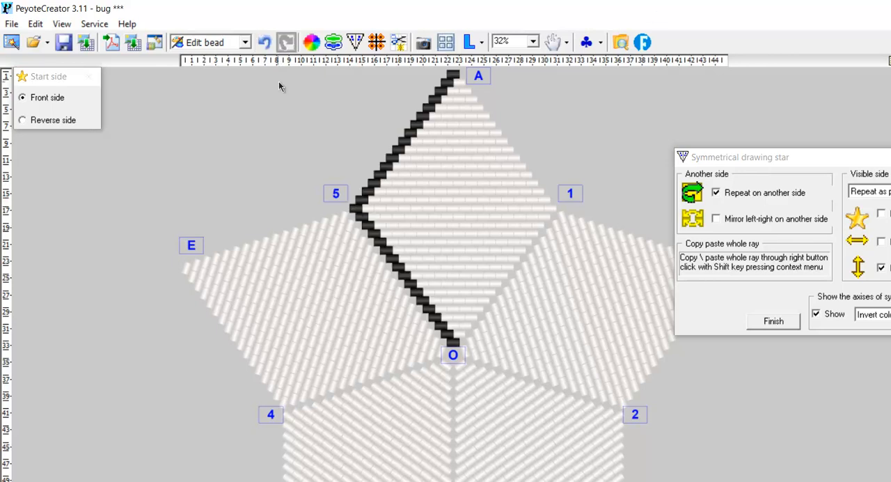
click(265, 43)
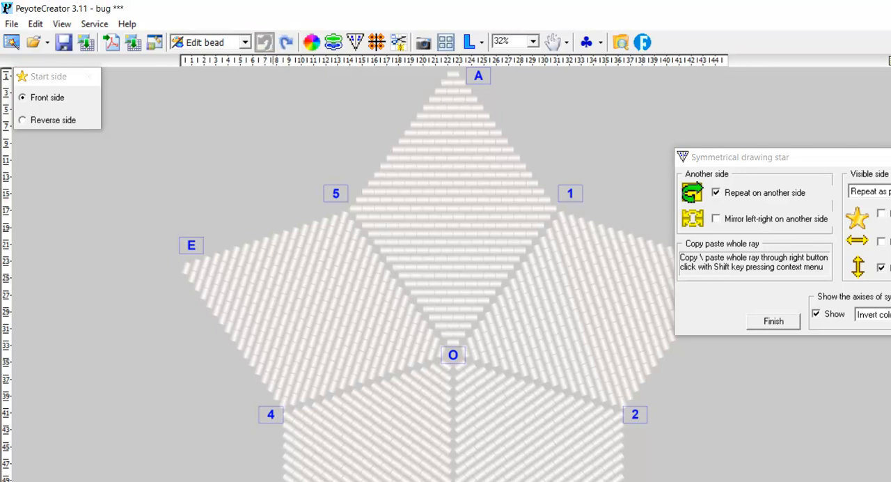
Enable left-right together with up-down repetition, try painting the top ray's edge from A to 5 black, and undo it.
click(881, 241)
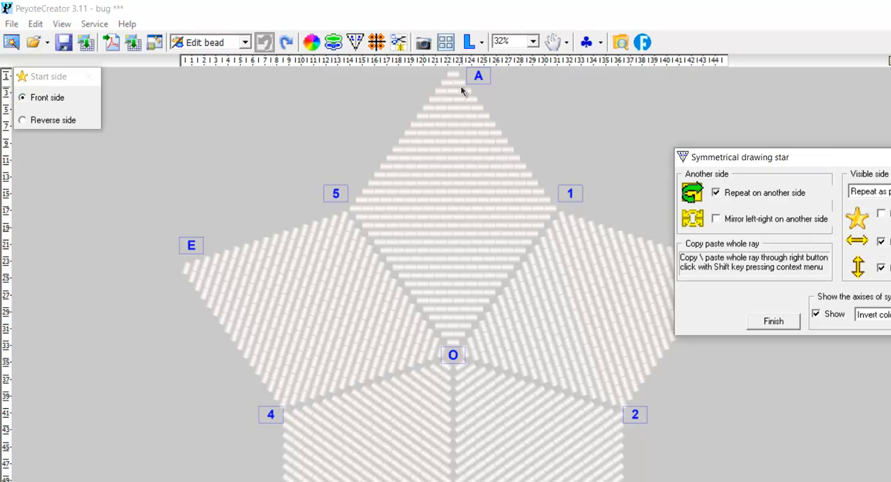
drag(454, 78, 359, 212)
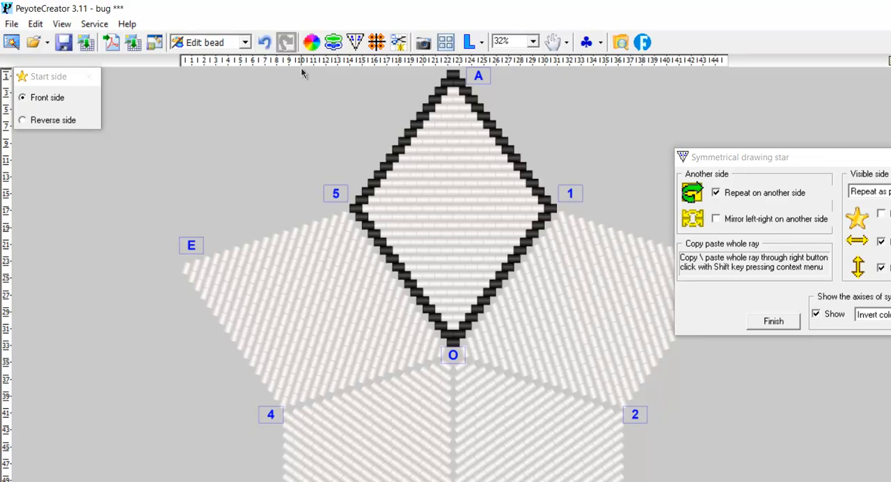
click(265, 43)
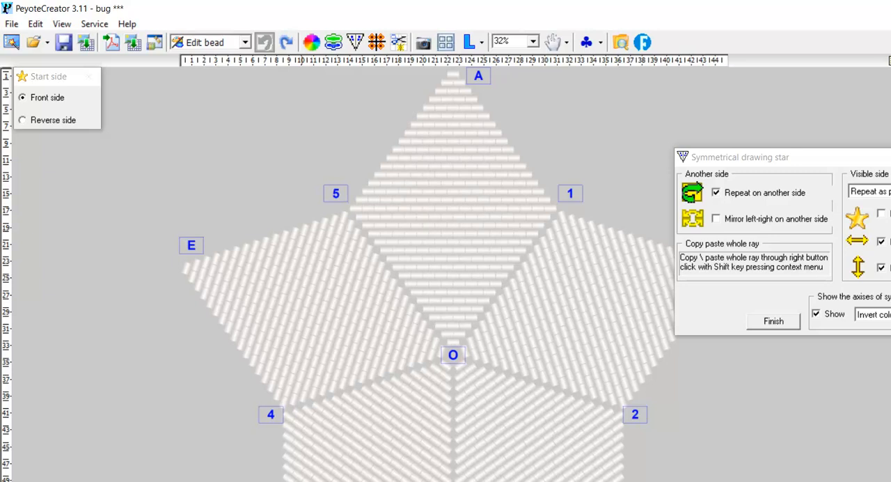
Turn off up-down repetition, paint the top ray's edge from A to 5 black, and enable repetition on all rays.
click(881, 267)
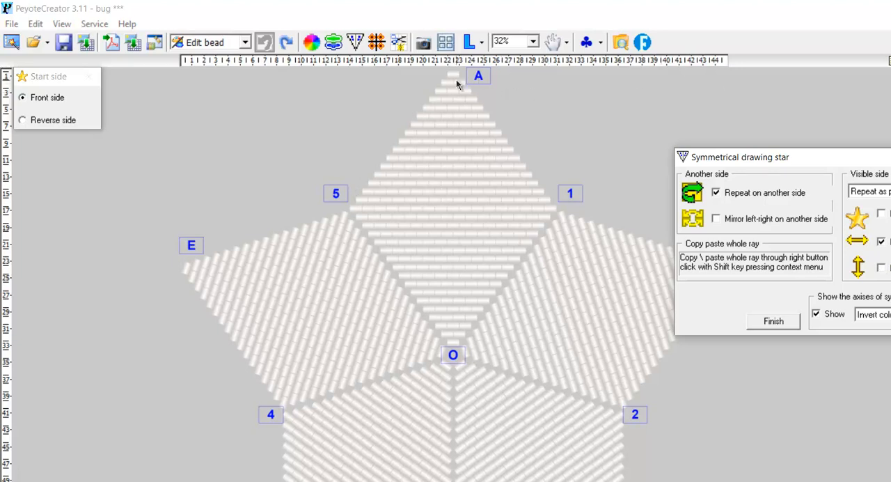
drag(454, 80, 357, 206)
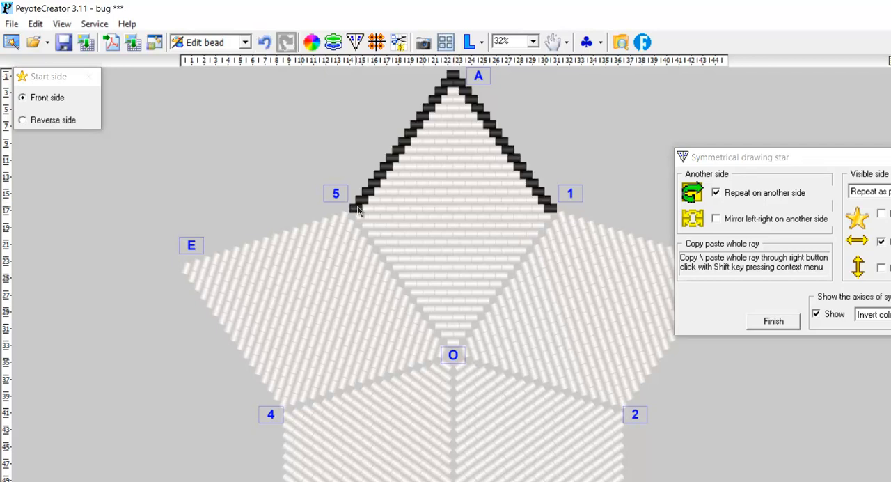
click(881, 213)
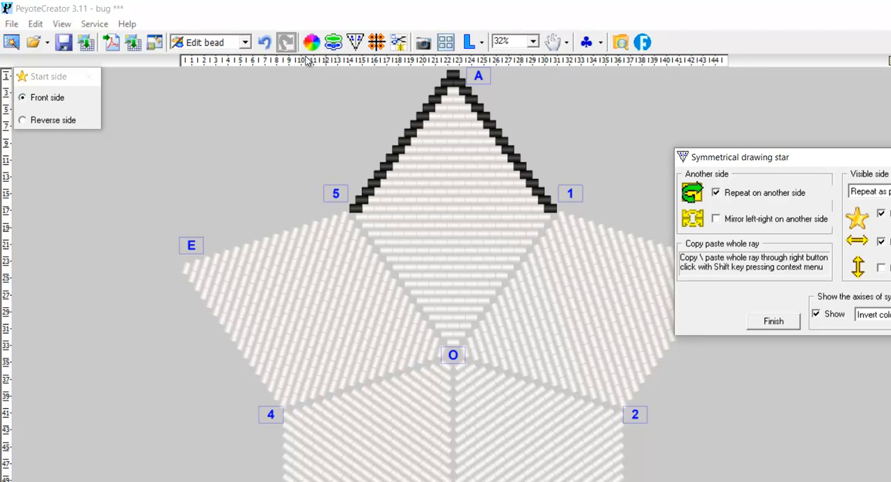
Redo the black edge from A to 5 with repetition on all rays, and check the star's reverse side.
click(264, 43)
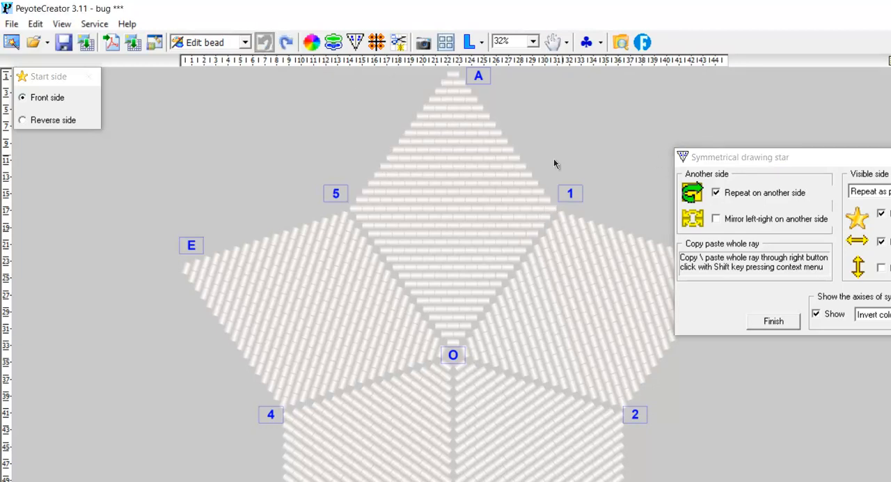
mouse_move(453, 74)
mouse_down()
mouse_move(390, 189)
mouse_move(357, 215)
mouse_up()
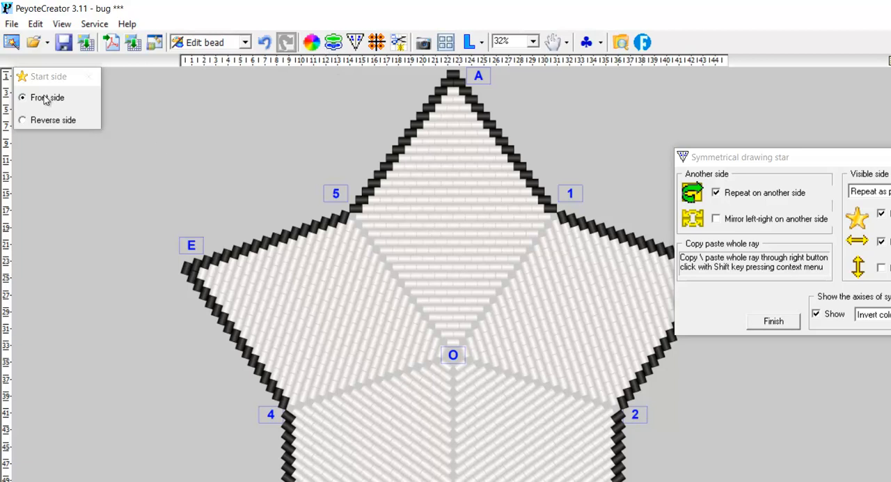
click(50, 121)
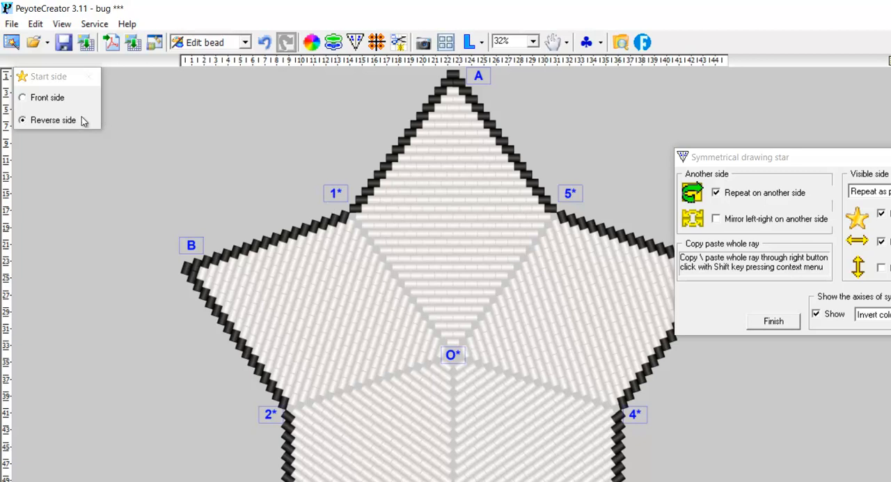
click(44, 98)
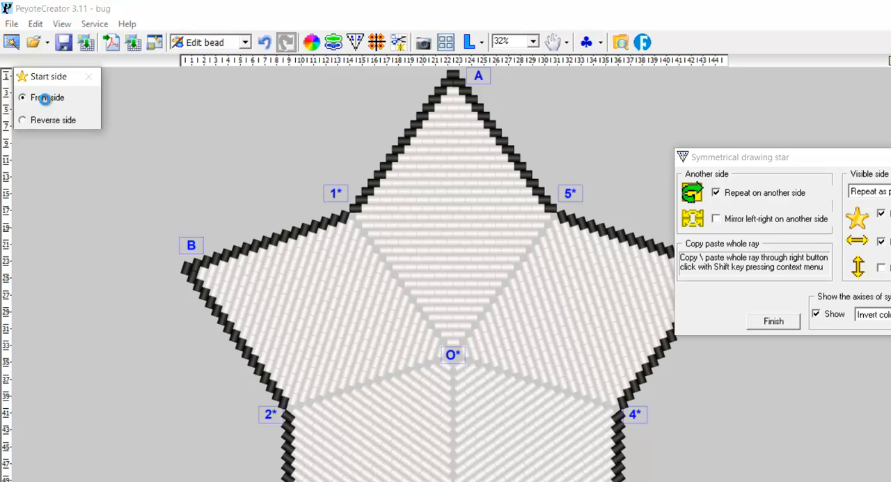
Paint an orange line just inside the black outline from 5 to A, repeated on all rays.
click(801, 162)
drag(804, 166, 781, 381)
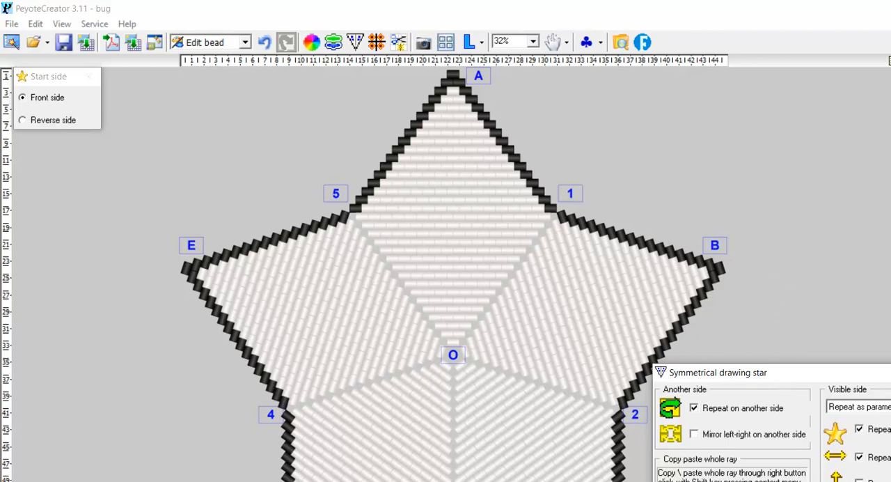
click(778, 313)
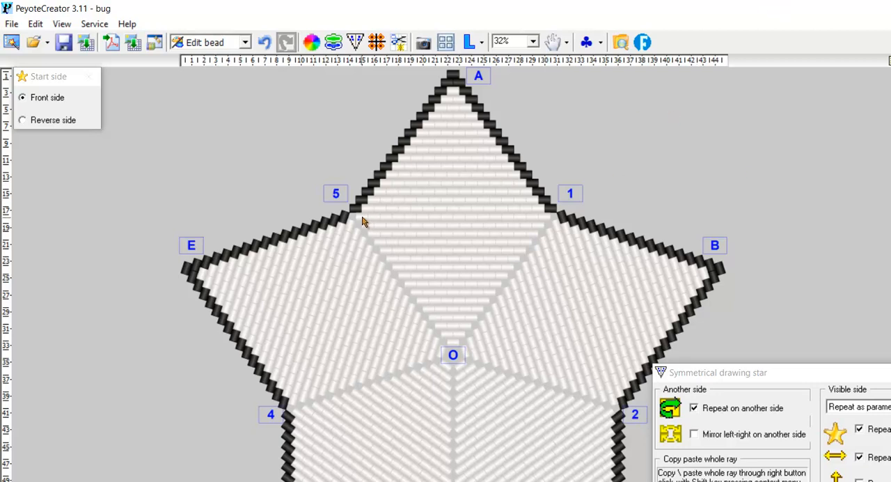
mouse_move(362, 218)
mouse_down()
mouse_move(396, 205)
mouse_move(438, 143)
mouse_move(456, 95)
mouse_up()
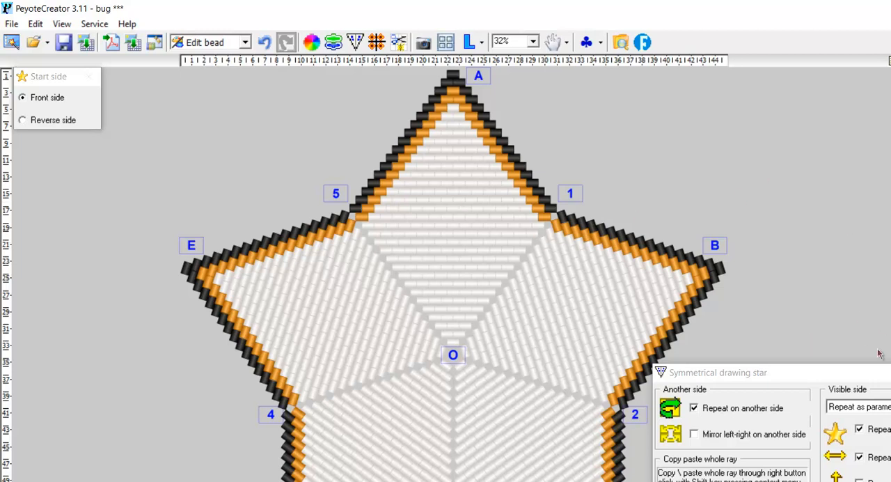
Switch the visible side's symmetry from the repeat option to the mirror option.
mouse_move(886, 379)
mouse_down()
mouse_move(888, 435)
mouse_move(888, 125)
mouse_up()
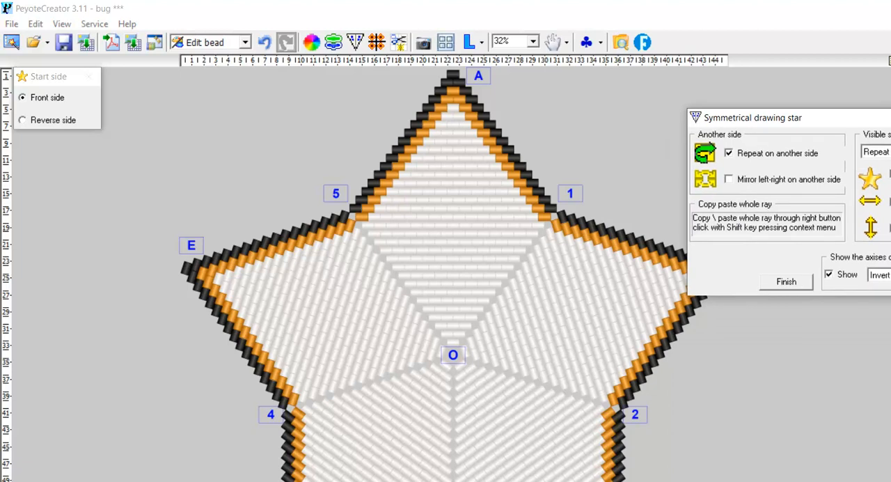
click(889, 151)
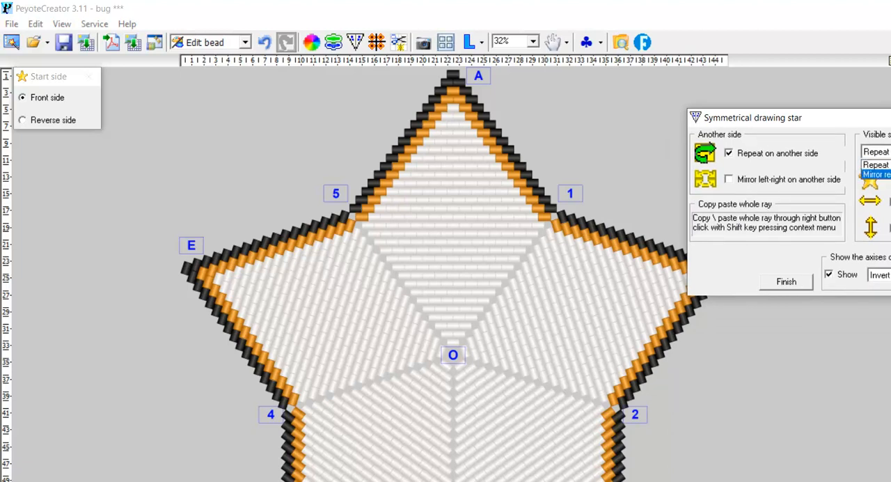
click(876, 173)
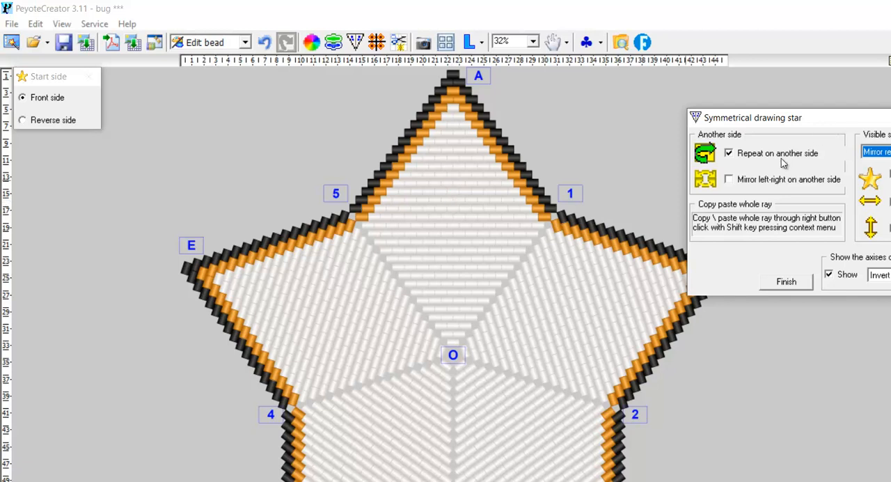
Paint the bug's pointed head outline in brown between the top ray's middle and the star's centre.
click(452, 200)
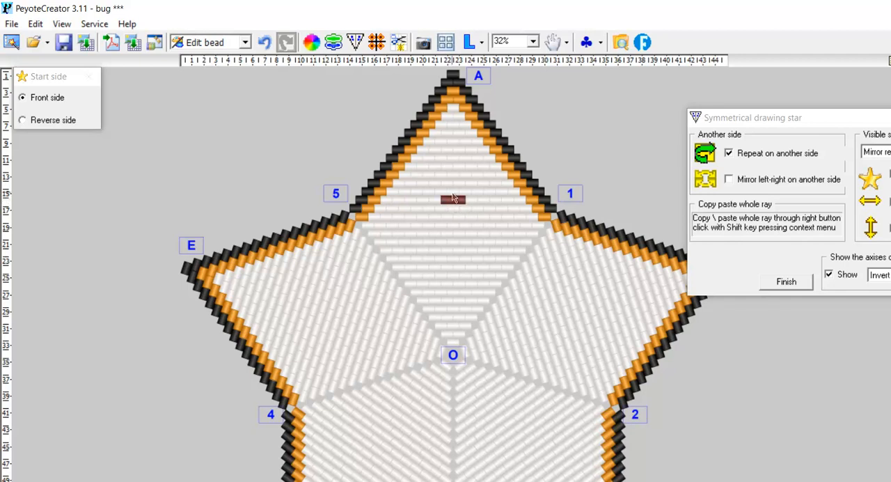
click(452, 192)
click(466, 212)
click(471, 214)
click(478, 226)
click(486, 239)
click(487, 242)
click(494, 254)
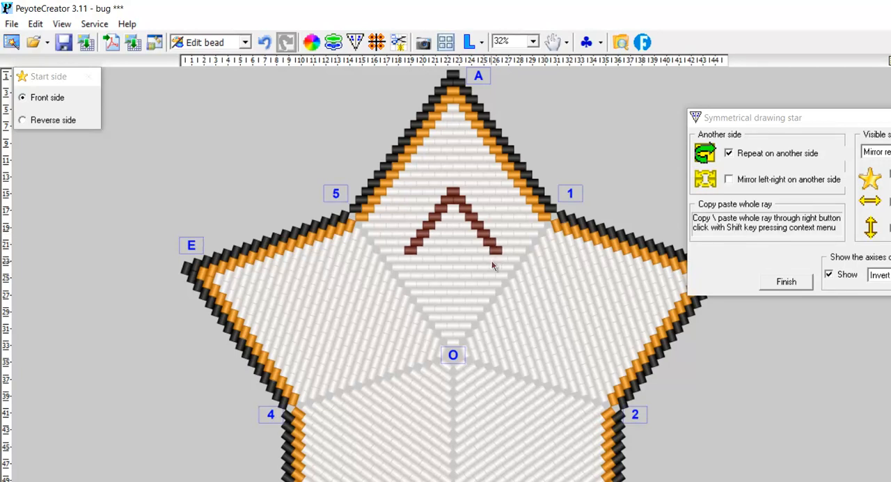
click(490, 258)
click(483, 269)
click(476, 275)
click(465, 279)
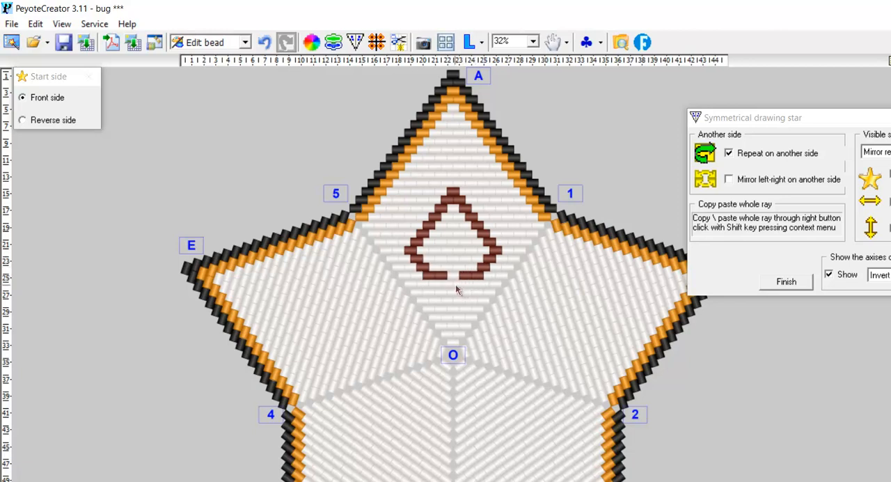
Paint the brown neck and the upper sides of the body below the head, spreading outward.
click(454, 286)
click(467, 292)
click(473, 304)
click(478, 310)
click(492, 322)
click(496, 330)
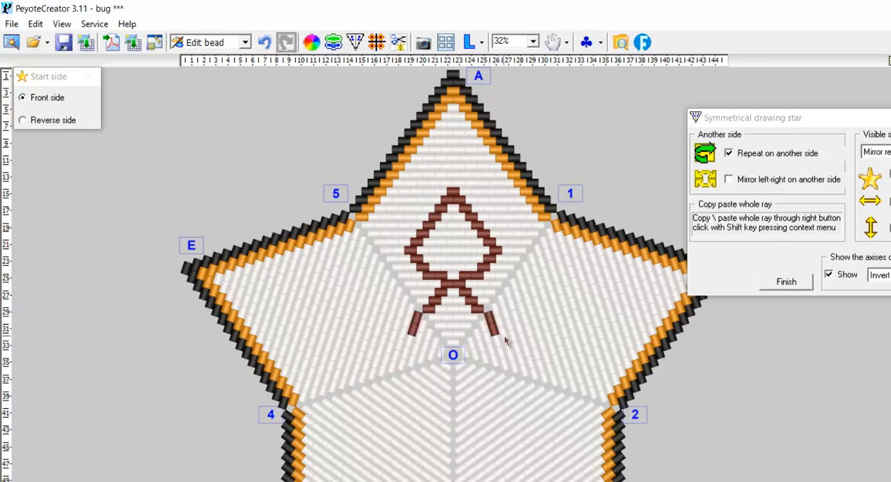
Paint brown arms from the upper body curving outward and up into the side rays.
click(503, 333)
click(515, 333)
click(526, 317)
click(529, 311)
click(536, 307)
click(542, 303)
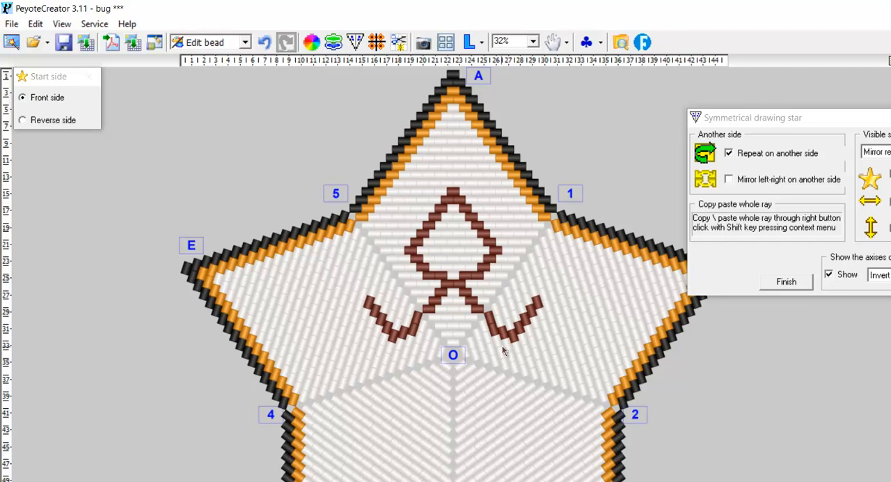
Close the brown body outline around centre O, tapering to a point below it.
click(499, 345)
click(497, 355)
click(495, 363)
click(488, 377)
click(479, 384)
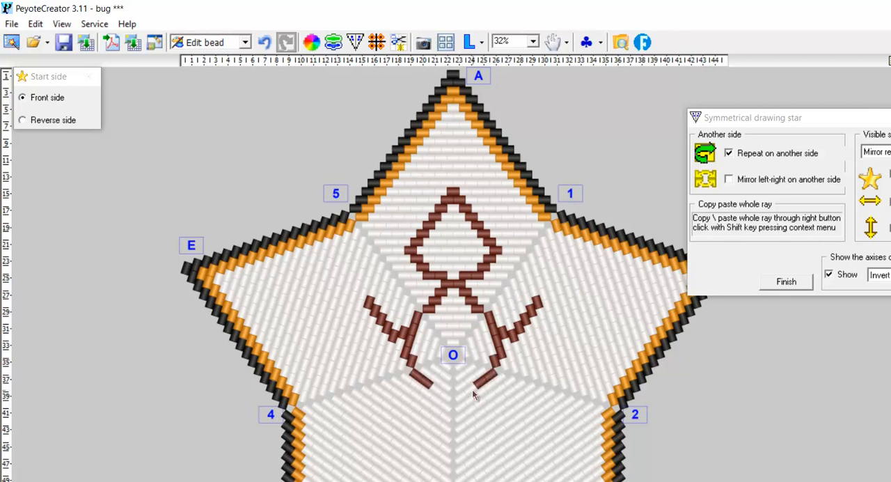
click(470, 391)
click(465, 394)
Paint brown legs from the lower body down into the two lower rays, and undo the last edit.
click(425, 399)
click(420, 405)
click(414, 409)
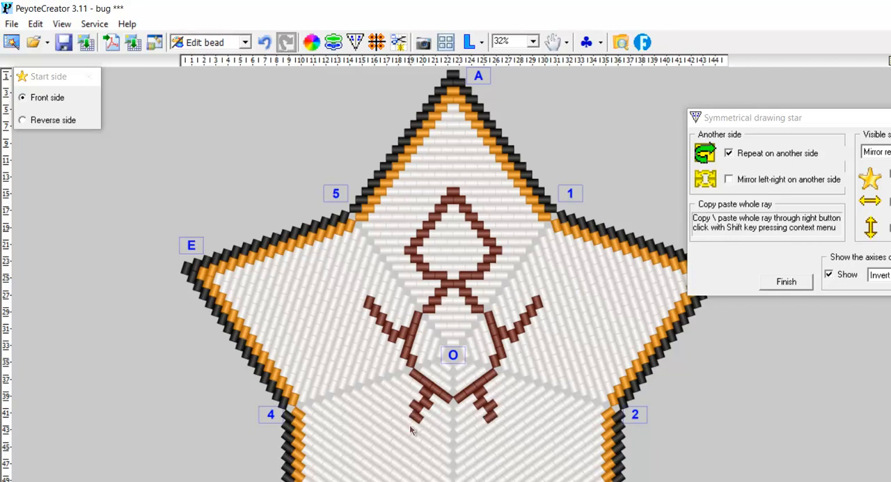
click(406, 421)
click(406, 430)
click(405, 440)
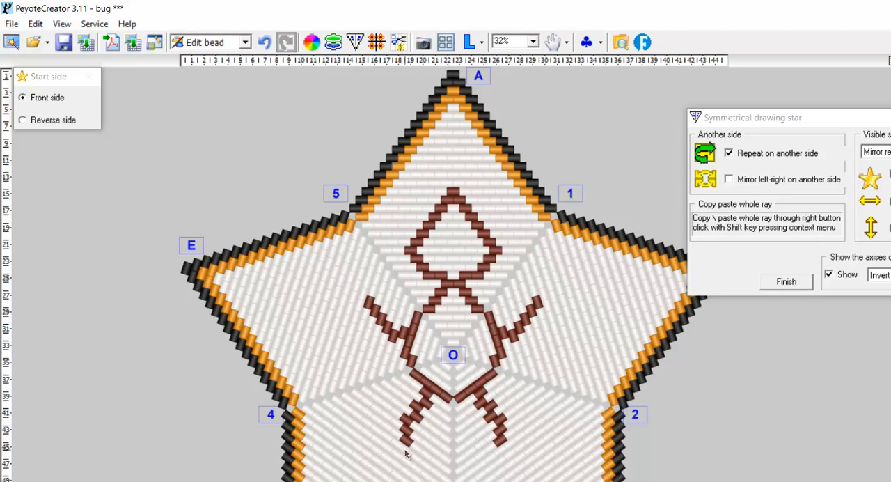
click(405, 451)
click(404, 462)
click(398, 470)
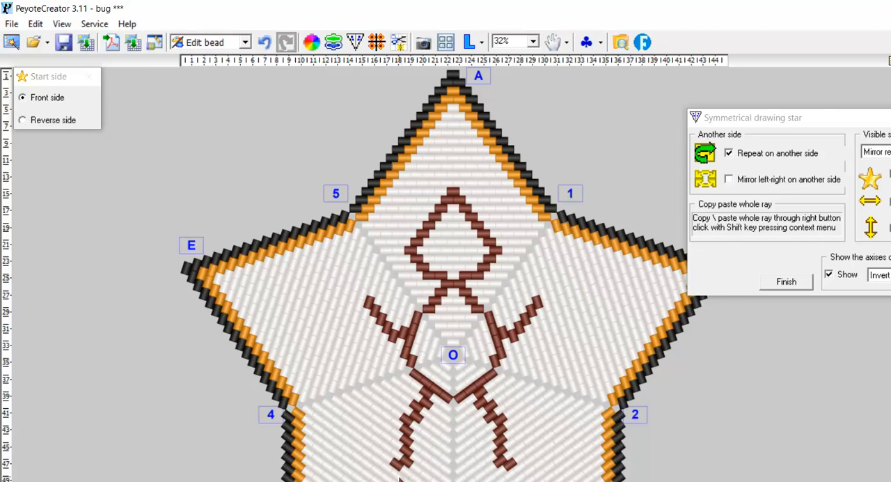
click(398, 476)
click(264, 42)
Extend the brown arms farther outward into the rays B and E.
click(547, 297)
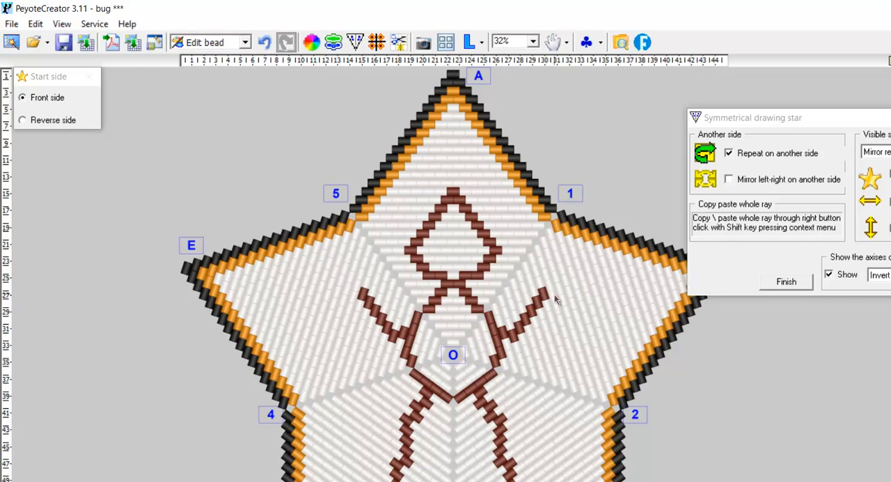
click(560, 289)
click(569, 285)
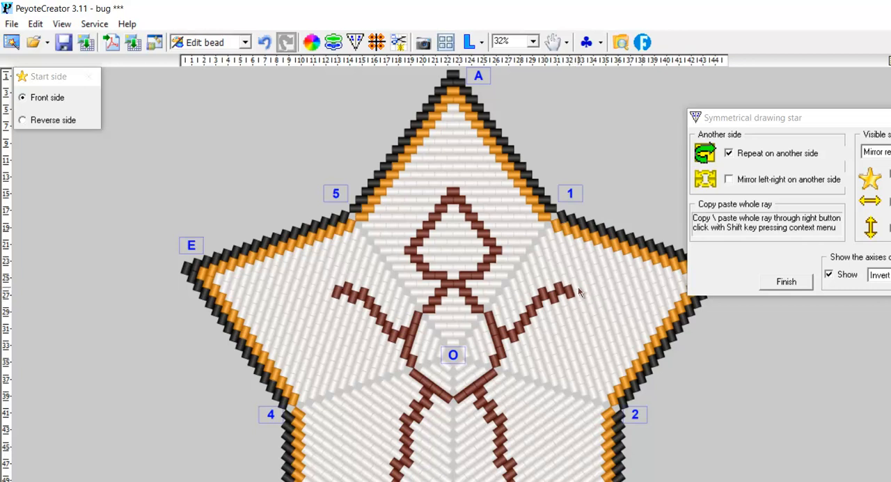
click(577, 285)
Uncover ray B and paint two blue eyes and a blue mouth bead inside the head.
mouse_move(863, 119)
mouse_down()
mouse_move(849, 154)
mouse_move(885, 301)
mouse_move(890, 386)
mouse_up()
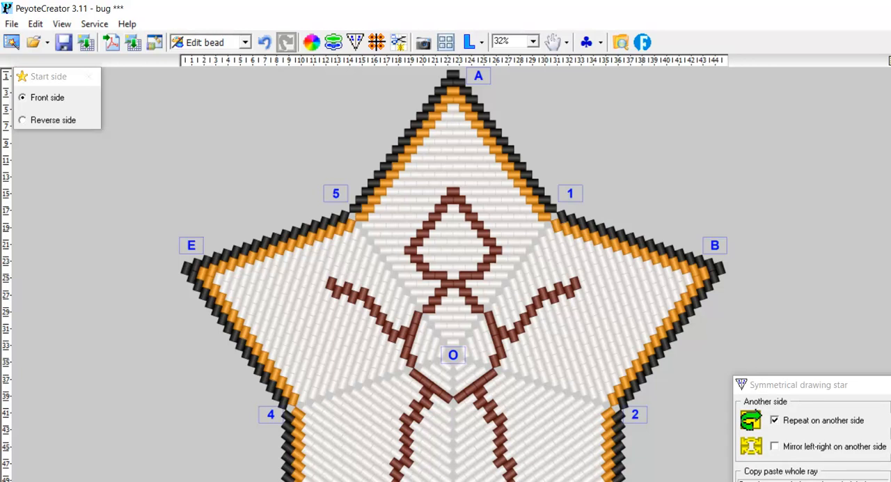
click(439, 234)
click(264, 42)
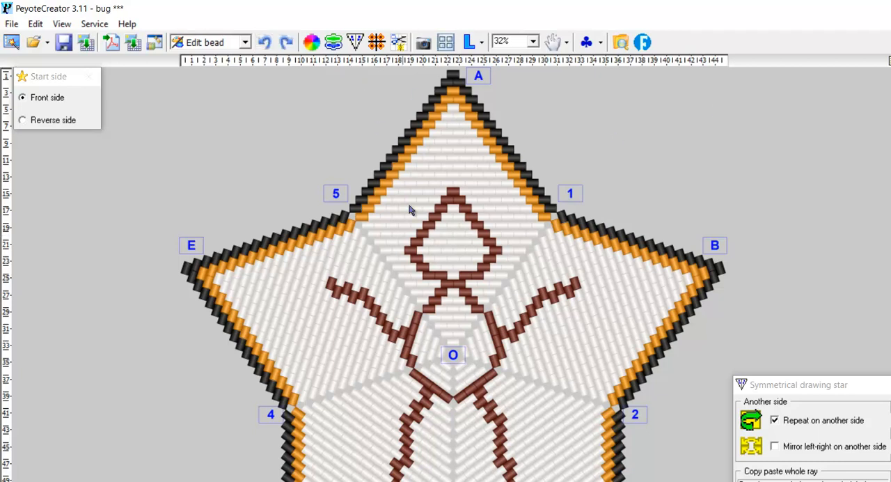
click(443, 245)
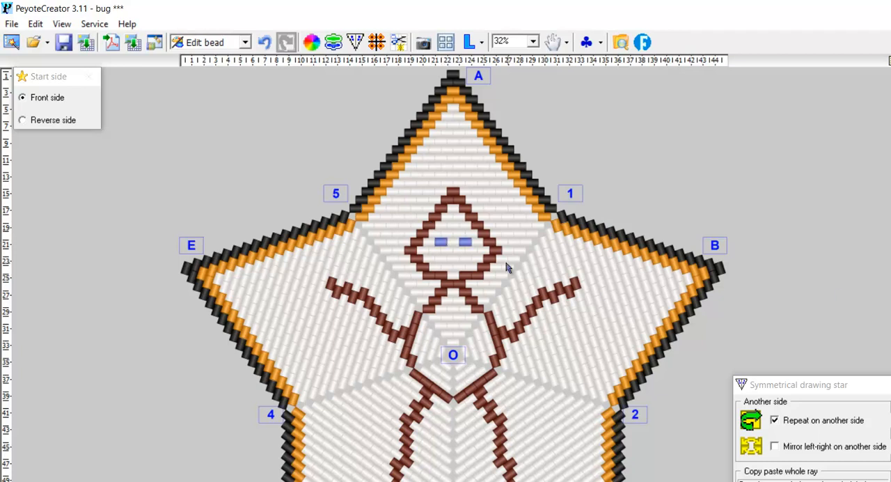
click(453, 258)
Paint a yellow contour inside the brown head outline, all the way around the face.
click(453, 216)
click(465, 226)
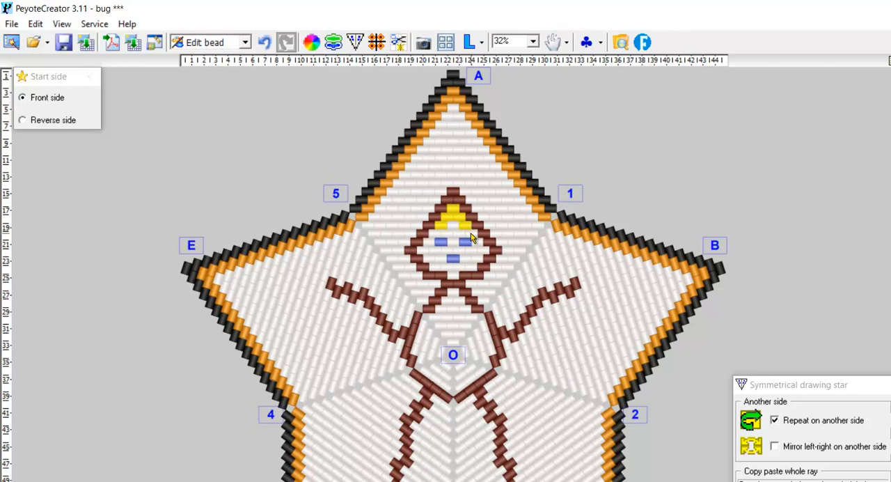
click(472, 234)
click(478, 242)
click(485, 249)
click(478, 257)
click(469, 266)
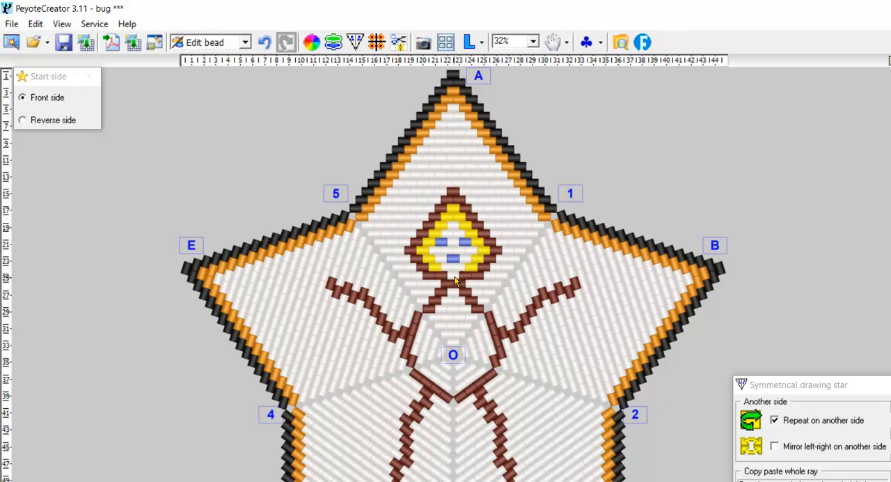
click(453, 276)
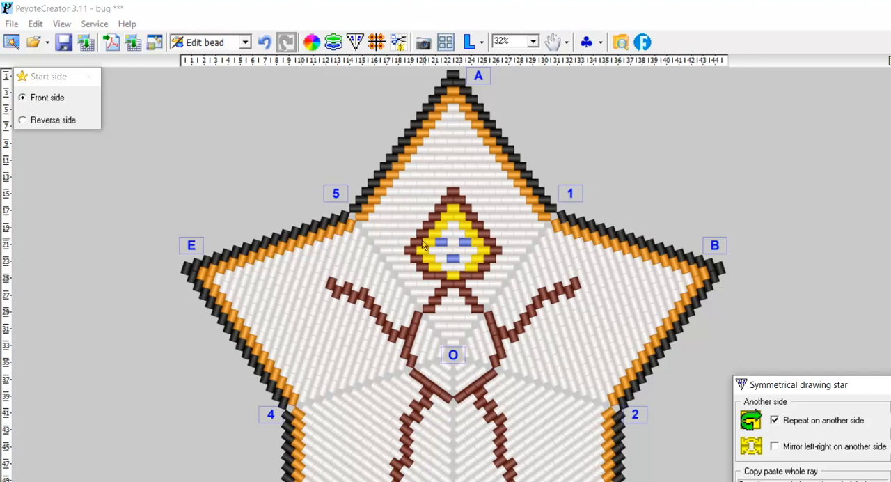
Add a yellow line and an orange line inside the star's existing border on all rays.
click(368, 225)
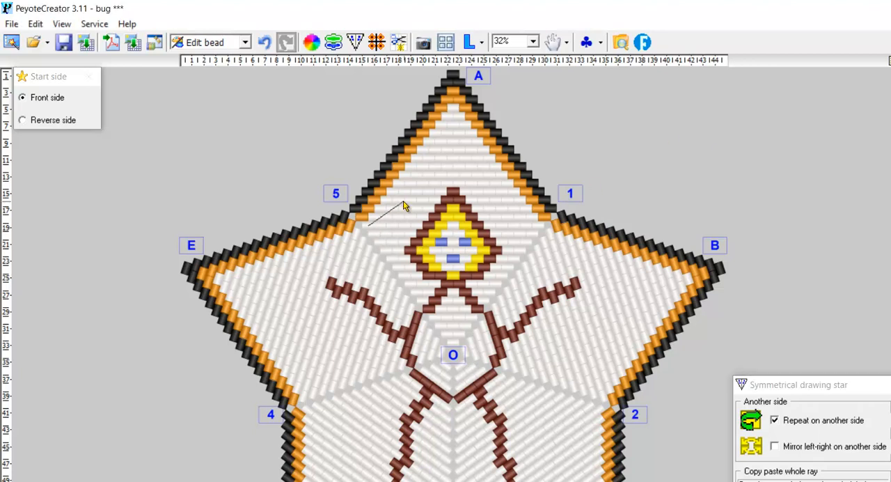
click(453, 114)
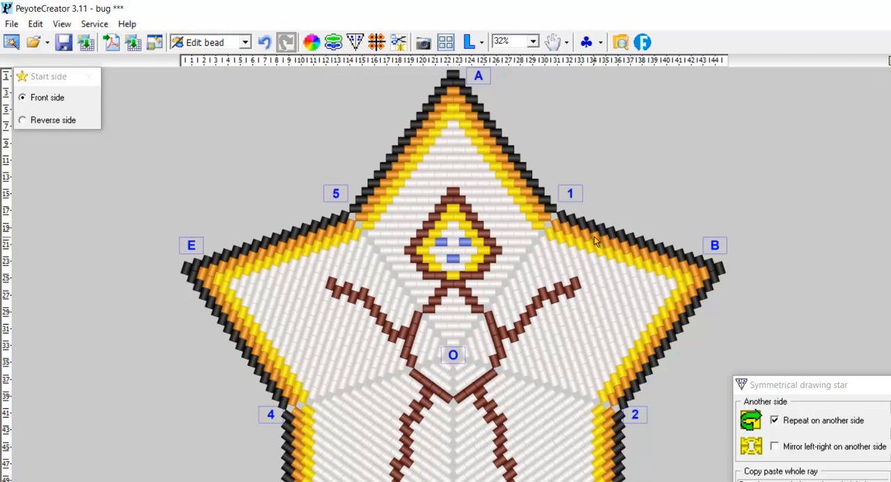
click(454, 127)
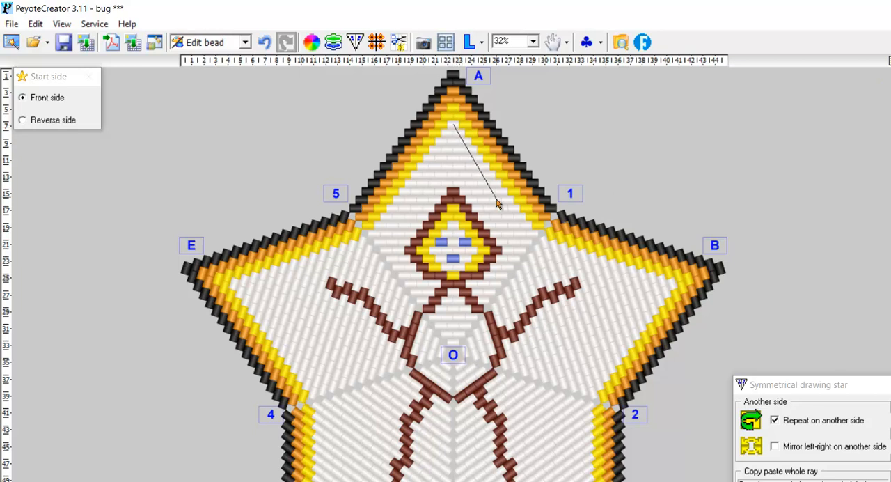
click(529, 234)
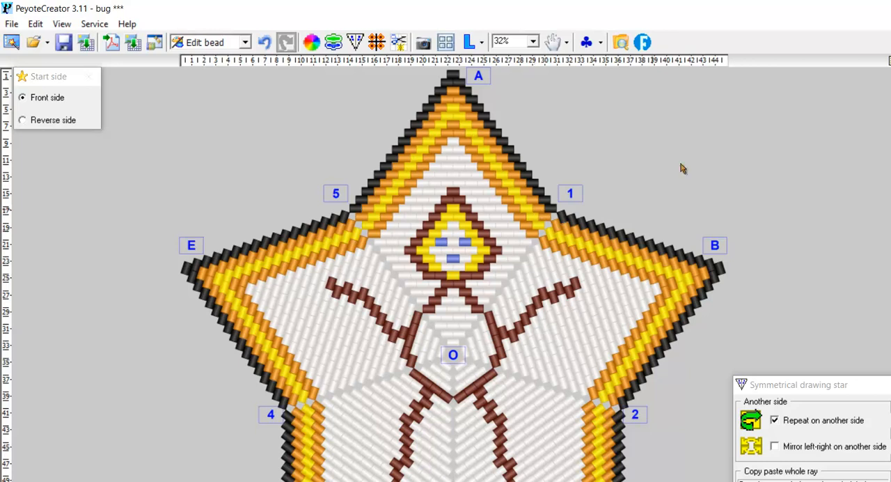
click(453, 142)
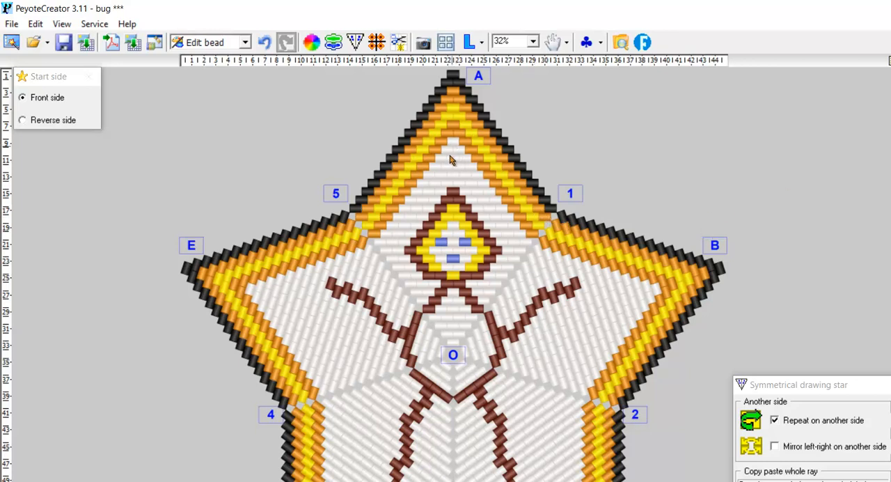
click(384, 248)
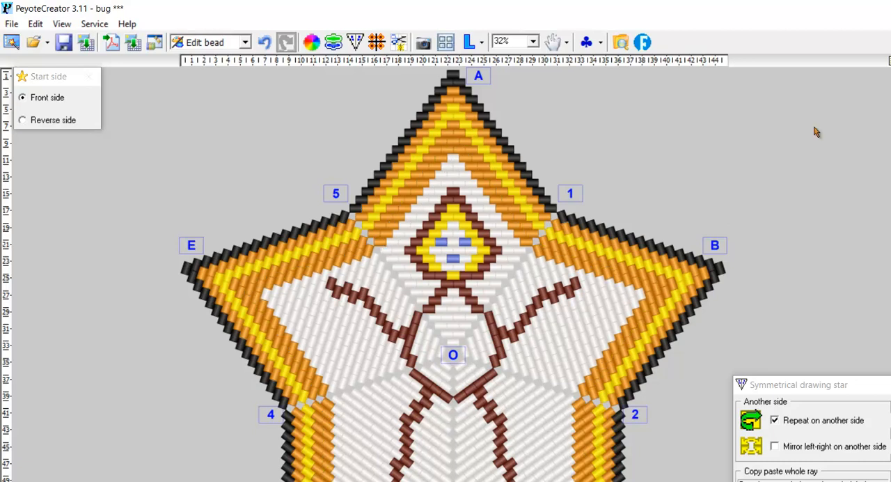
click(263, 43)
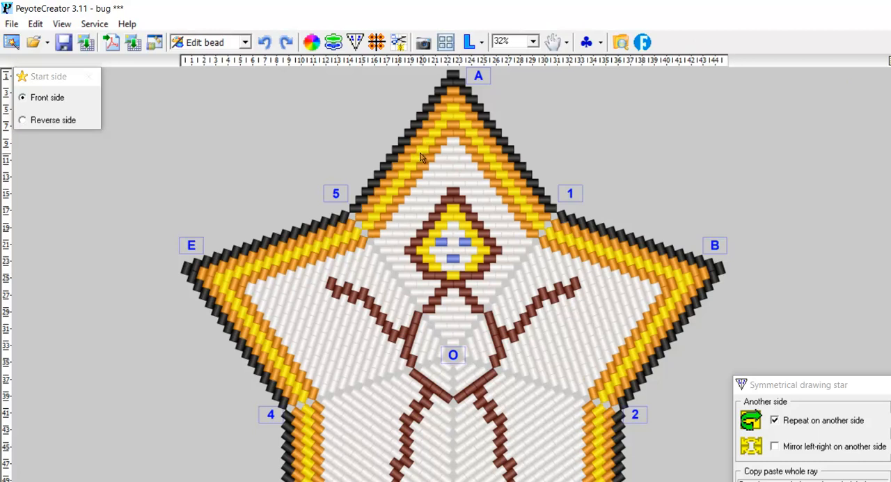
Paint a yellow line just inside the inner orange border line on all rays.
click(452, 147)
click(382, 245)
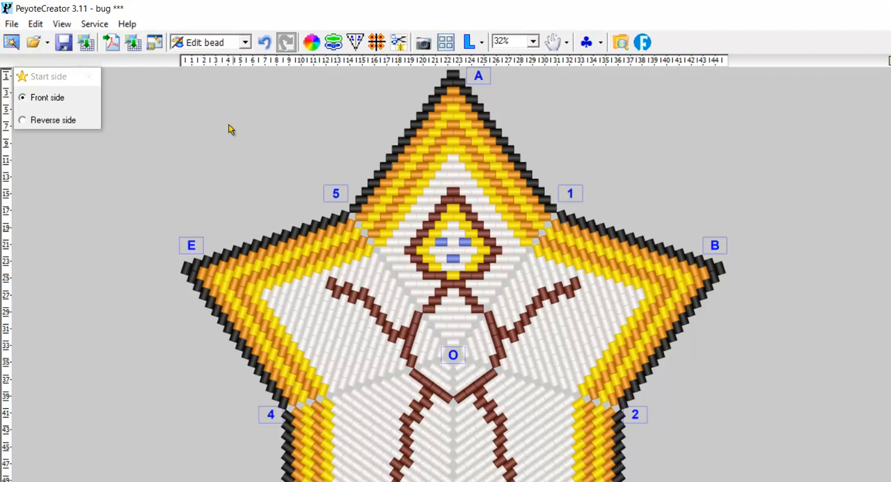
Save a copy of the design in the Design folder under the file name man.
click(4, 25)
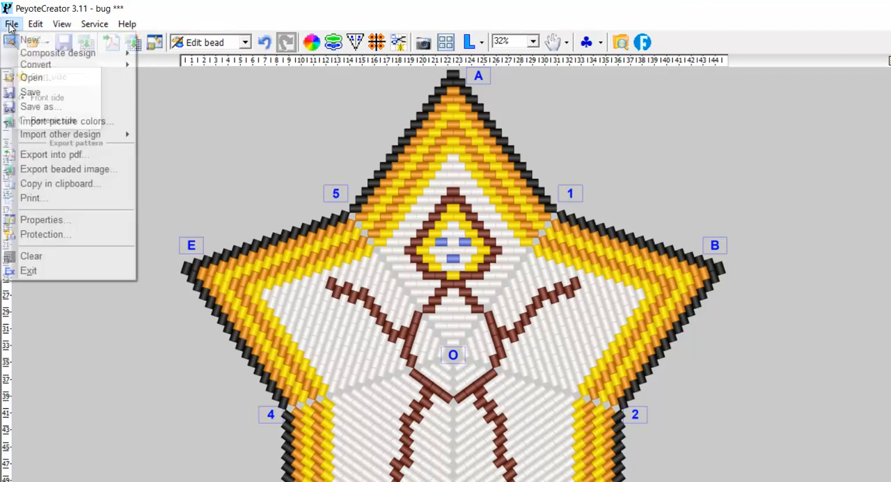
click(38, 106)
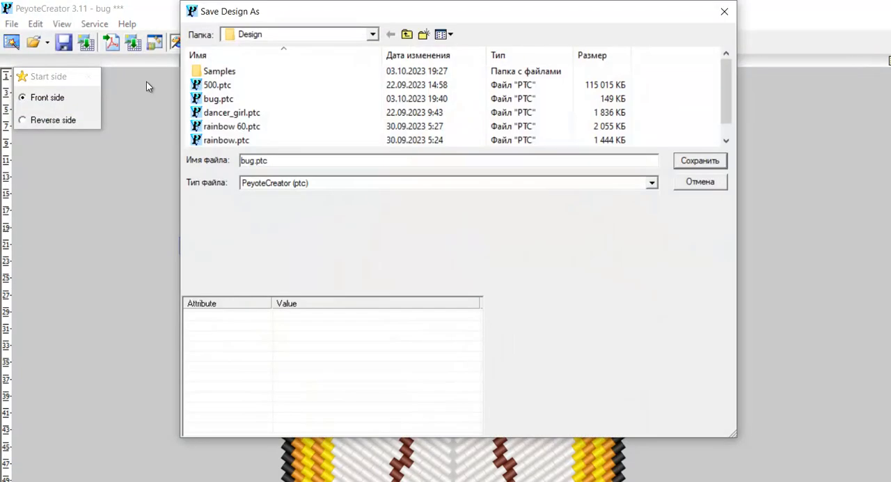
drag(479, 11, 889, 228)
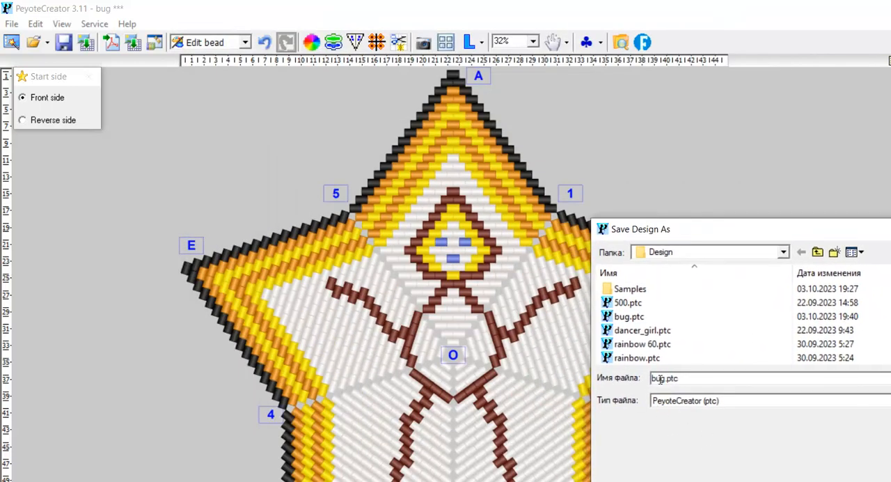
drag(662, 378, 636, 380)
text(mg)
key(Left)
text(an)
key(Delete)
drag(863, 229, 724, 199)
key(Return)
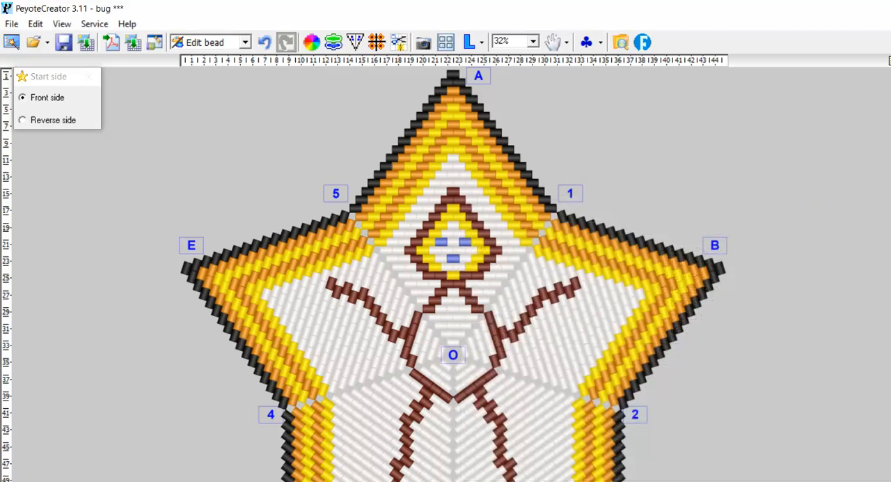
Set the nickname in the pattern properties to man.
click(150, 43)
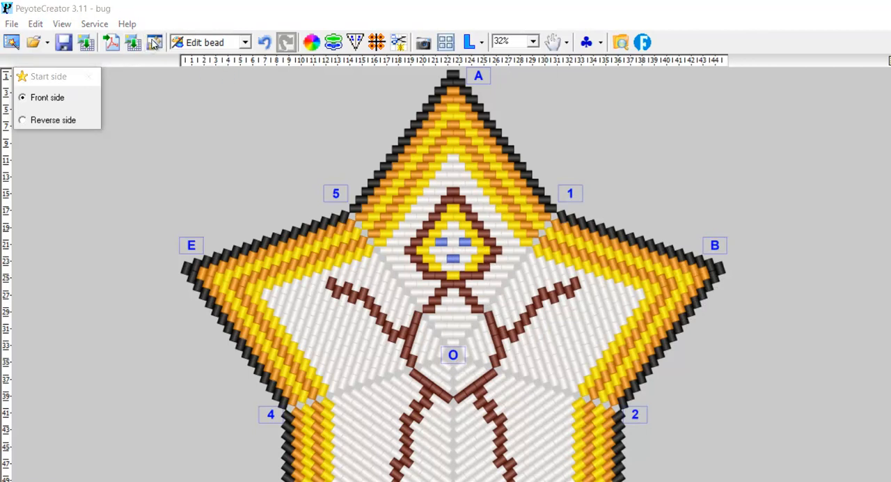
text(man)
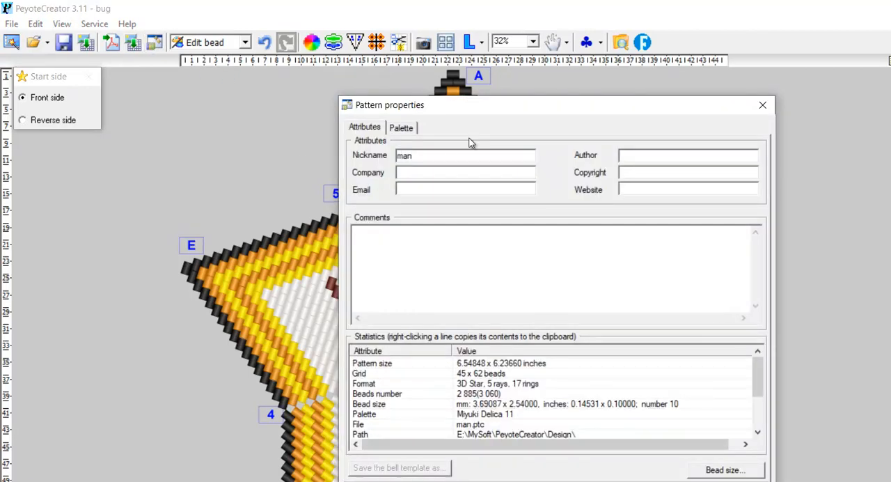
key(ctrl+a)
key(Return)
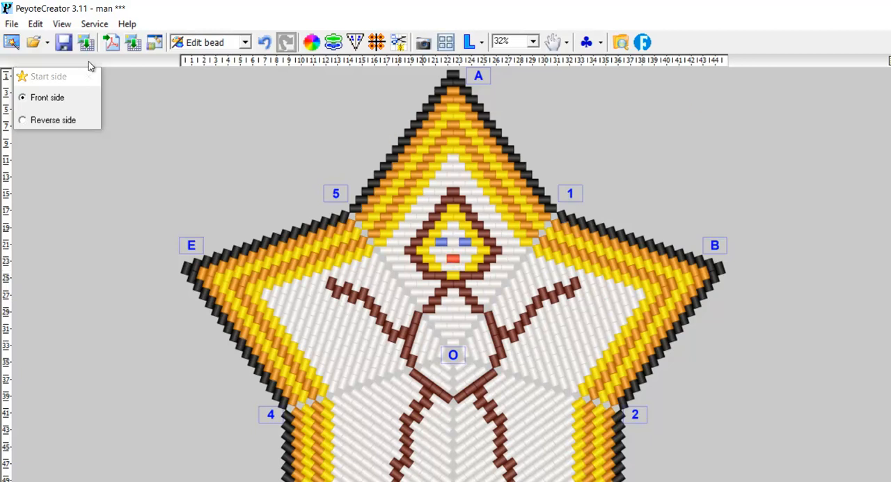
Save the design, paint the figure's mouth bead red on the reverse side, and return to the front side.
click(70, 36)
click(36, 122)
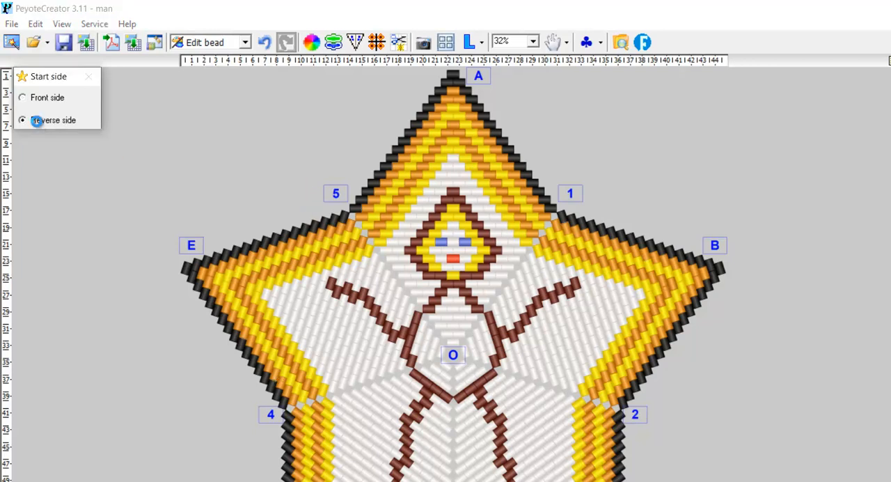
click(452, 260)
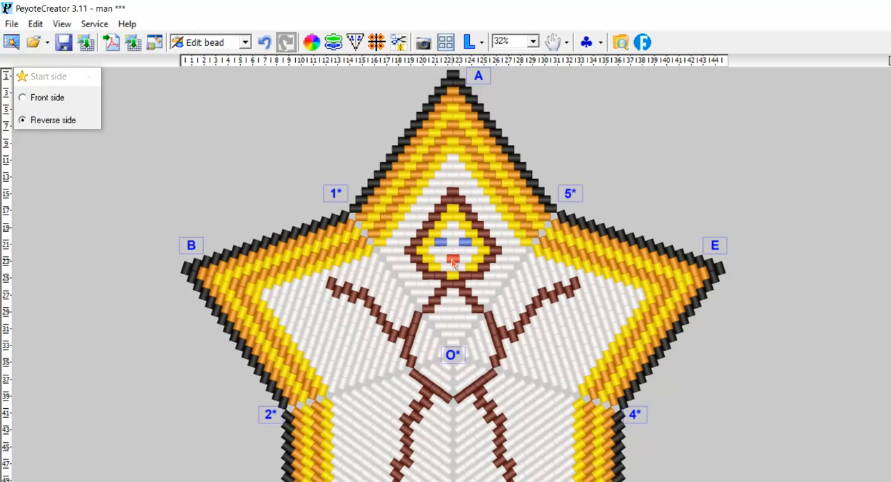
click(47, 101)
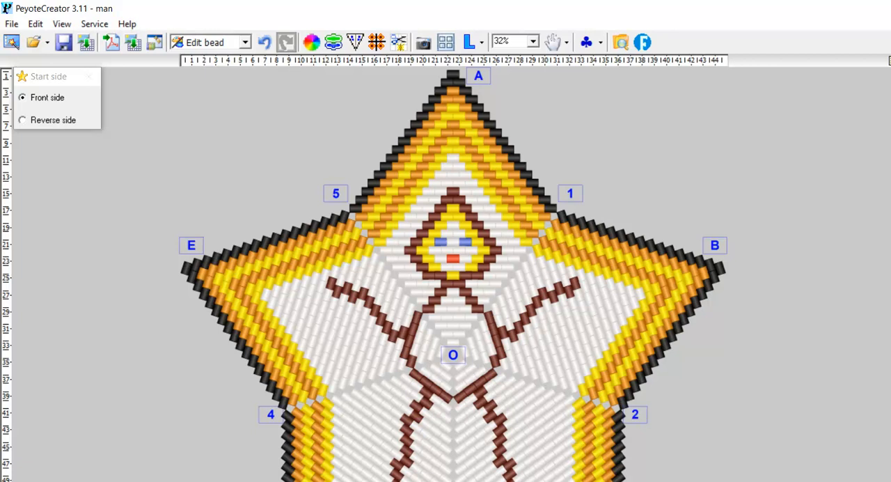
Customize the palette symbols by trying the Symbol table on the pattern, and apply the Arial table instead.
click(601, 42)
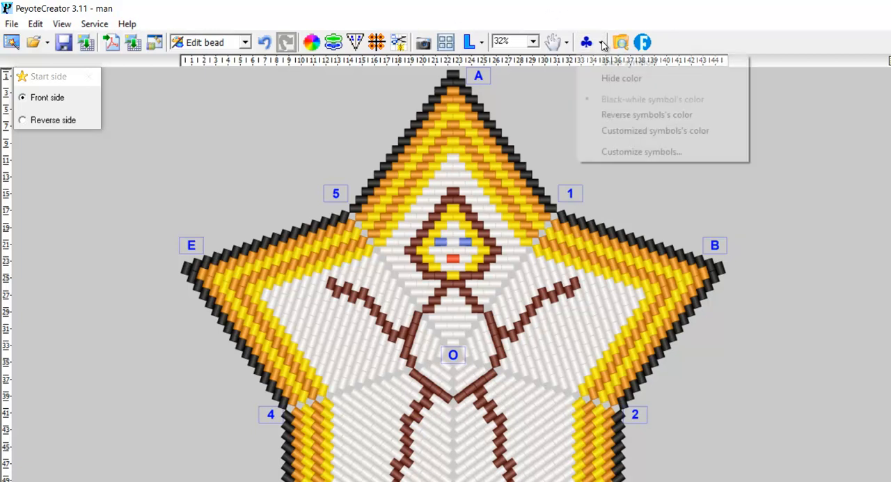
click(621, 152)
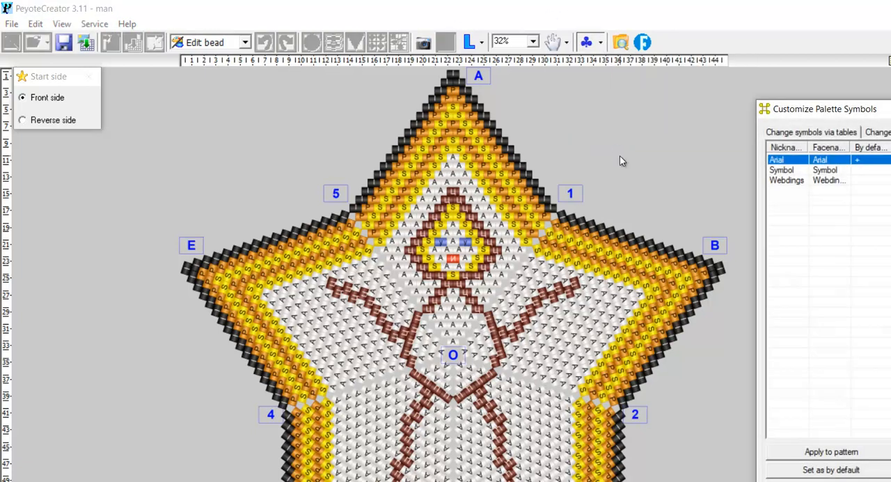
click(783, 174)
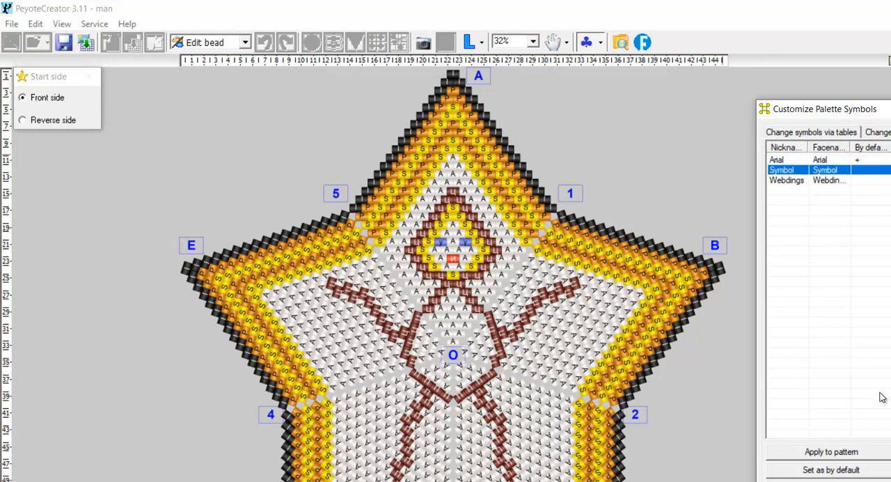
click(834, 454)
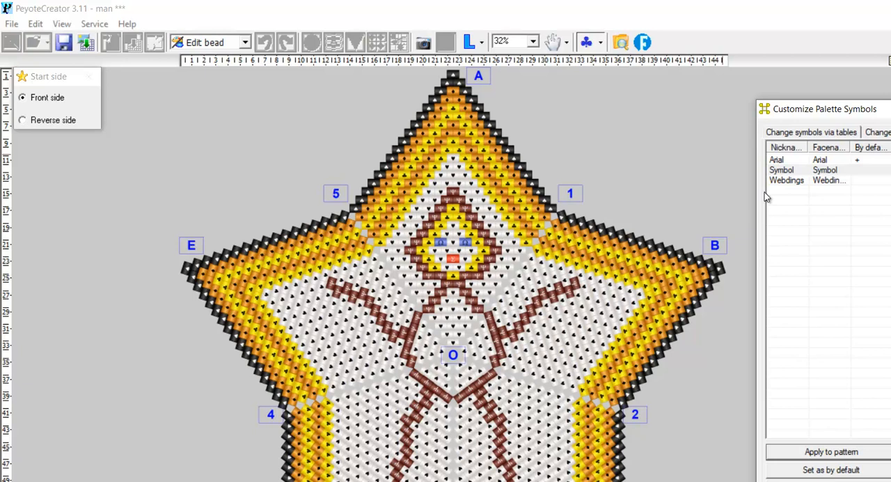
click(785, 162)
click(835, 453)
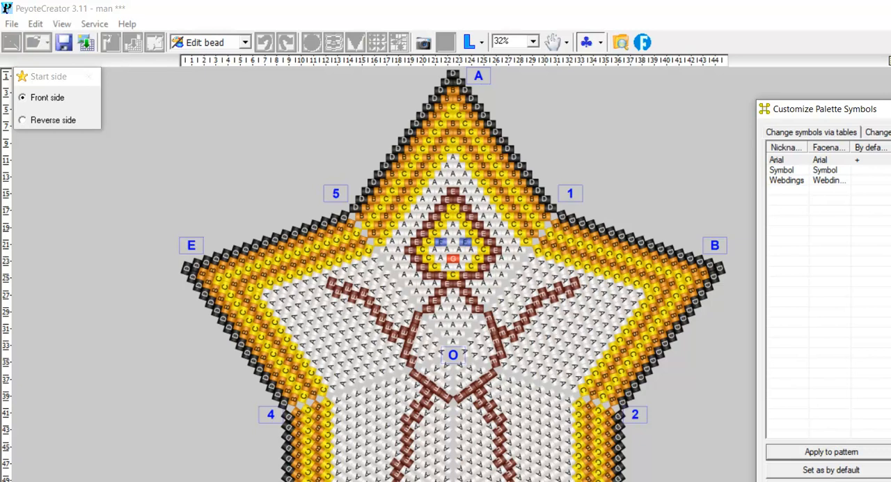
click(890, 109)
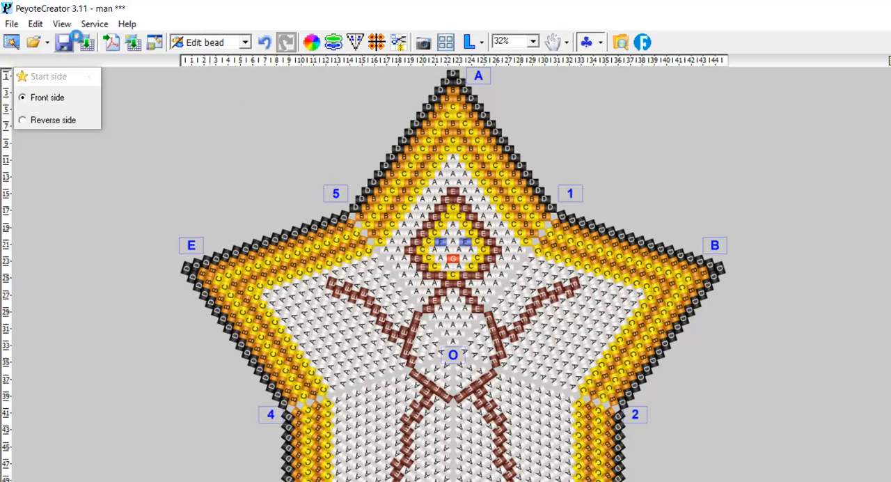
Export the pattern into PDF after sorting the used colors list by Symbol ID.
click(113, 46)
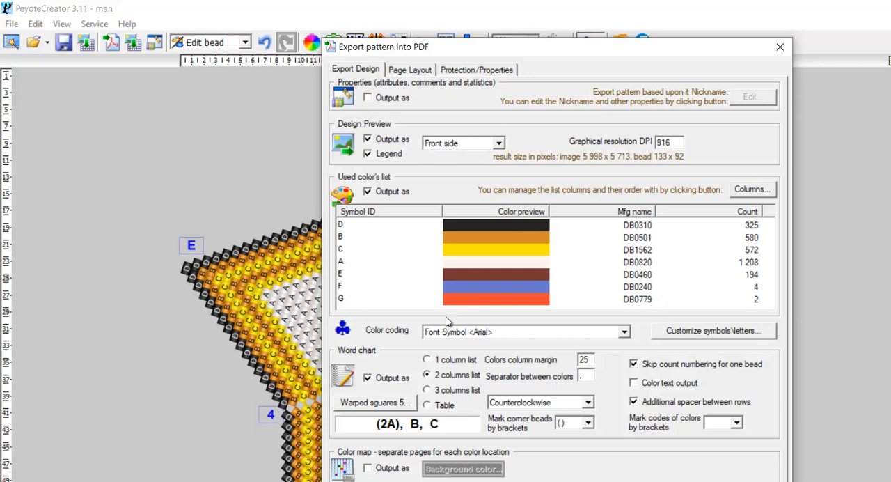
click(391, 211)
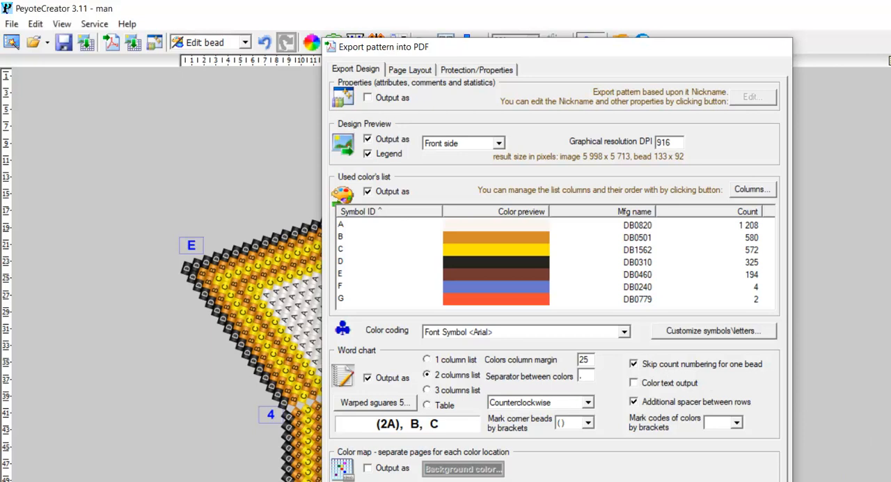
click(702, 480)
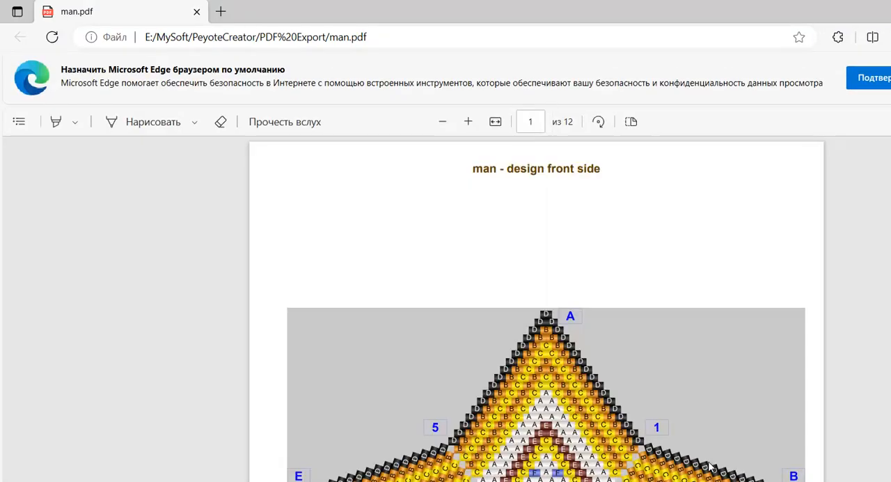
Skim the exported man.pdf, covering the front side preview, the bead color list and the first word charts.
scroll(711, 466, down, 20)
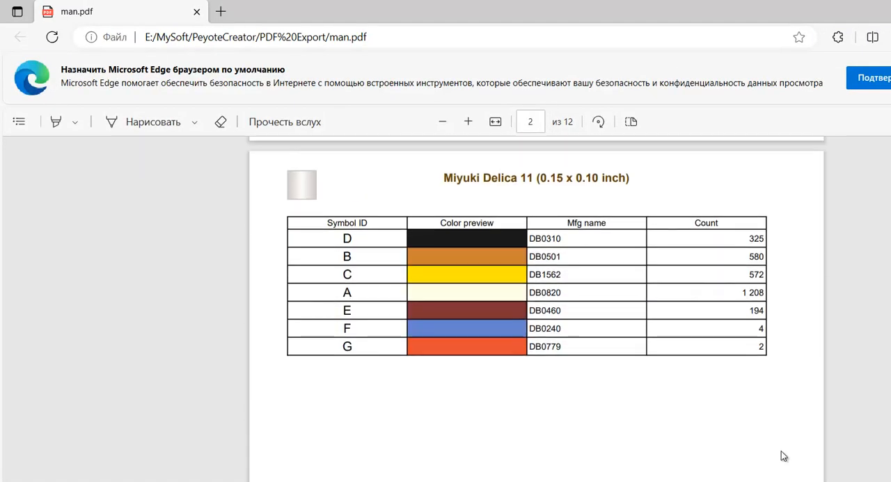
scroll(796, 452, down, 20)
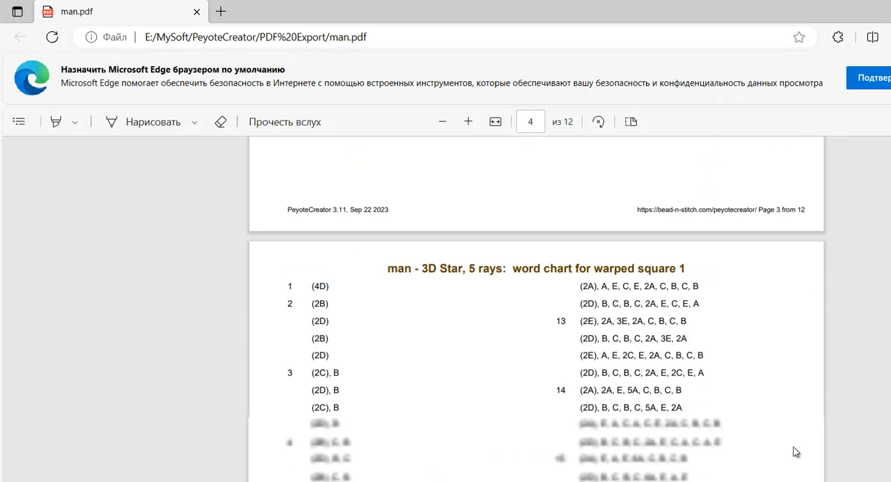
scroll(795, 452, down, 20)
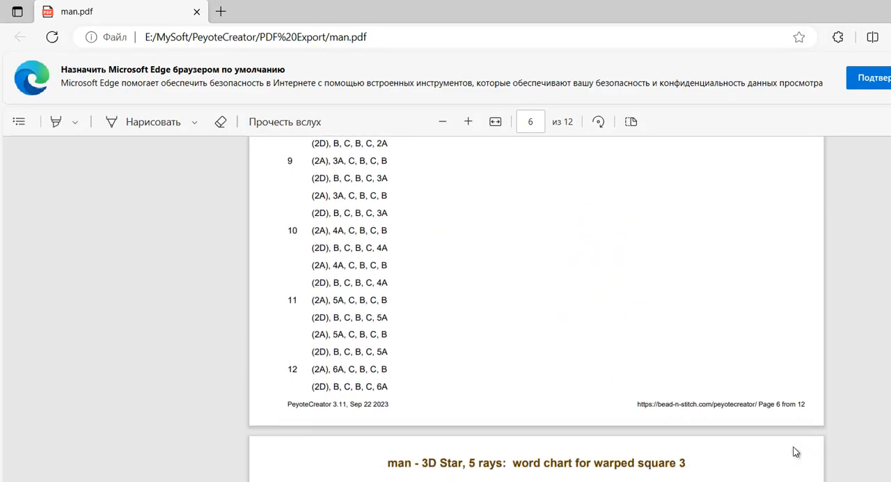
scroll(795, 452, up, 12)
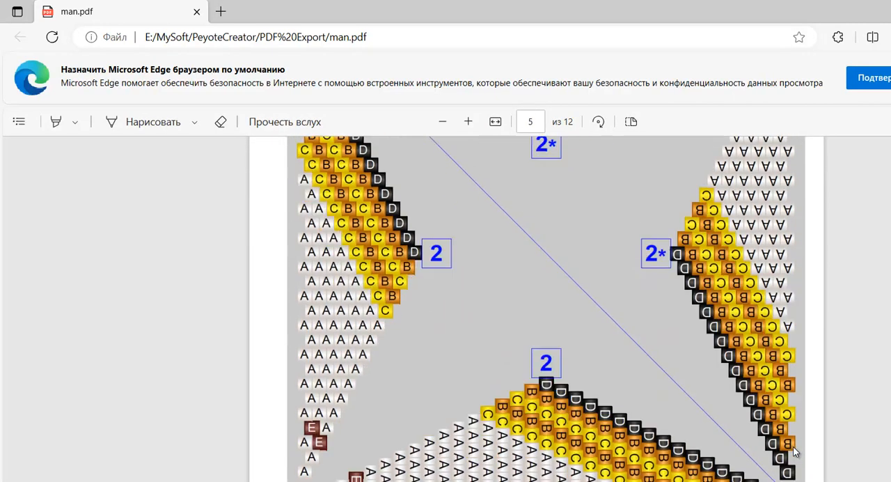
scroll(796, 452, down, 6)
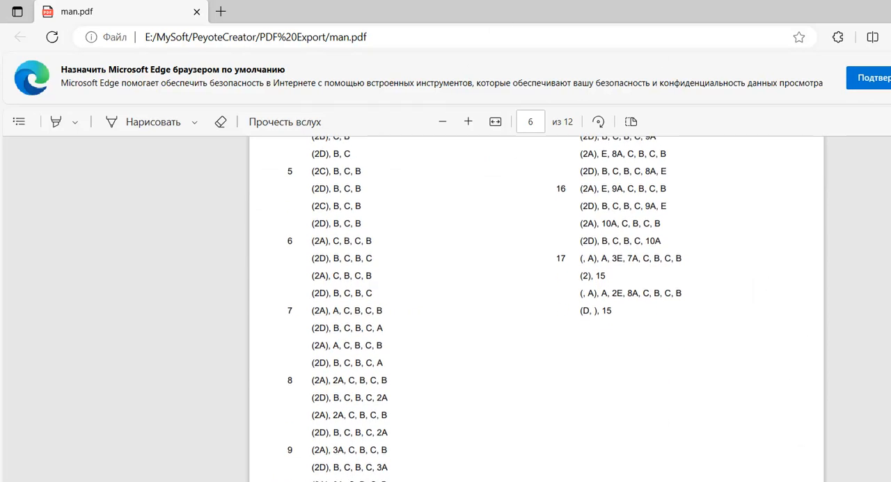
scroll(750, 147, up, 5)
scroll(764, 176, up, 20)
scroll(764, 181, up, 2)
scroll(765, 181, down, 4)
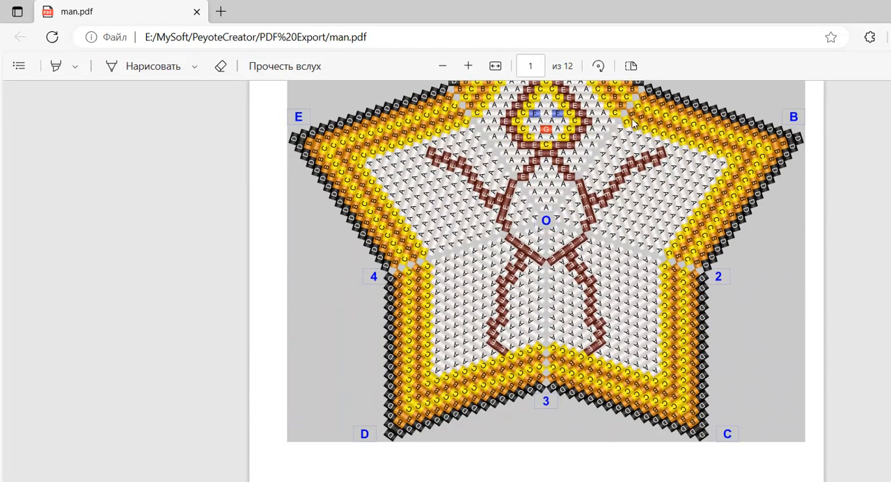
scroll(536, 280, up, 4)
Examine the diagrams and row-by-row word charts for warped squares 1 to 4 in man.pdf.
scroll(536, 281, down, 7)
scroll(536, 280, down, 10)
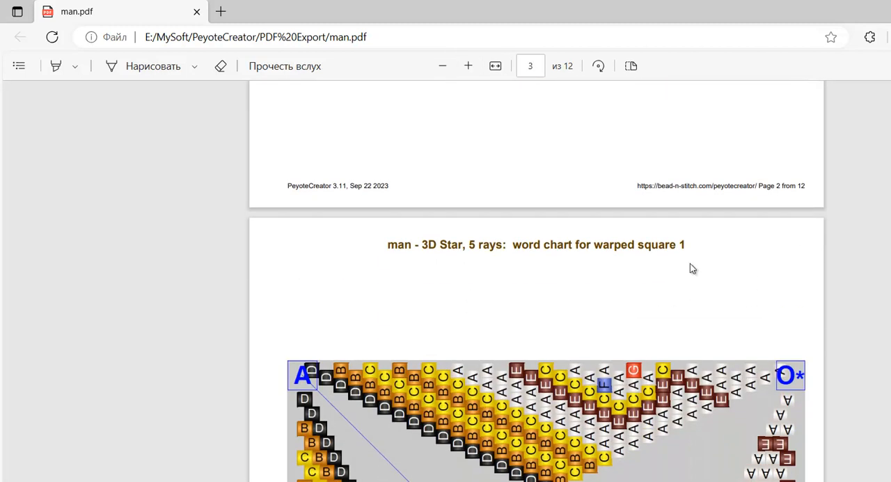
scroll(688, 261, down, 9)
scroll(689, 262, up, 4)
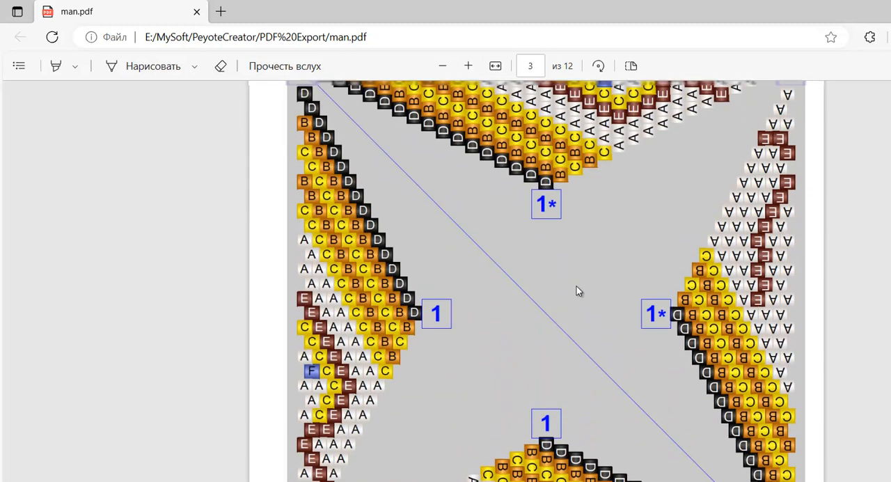
scroll(622, 284, down, 5)
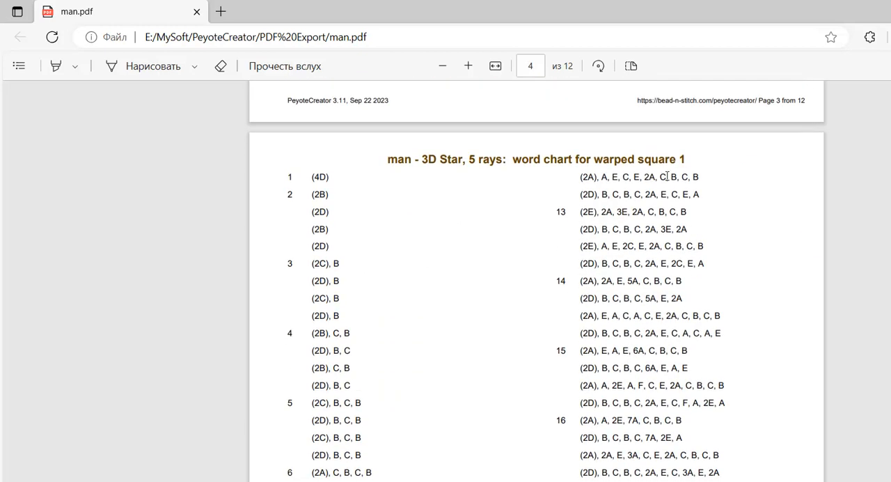
scroll(617, 275, down, 12)
scroll(662, 240, up, 6)
scroll(662, 240, up, 1)
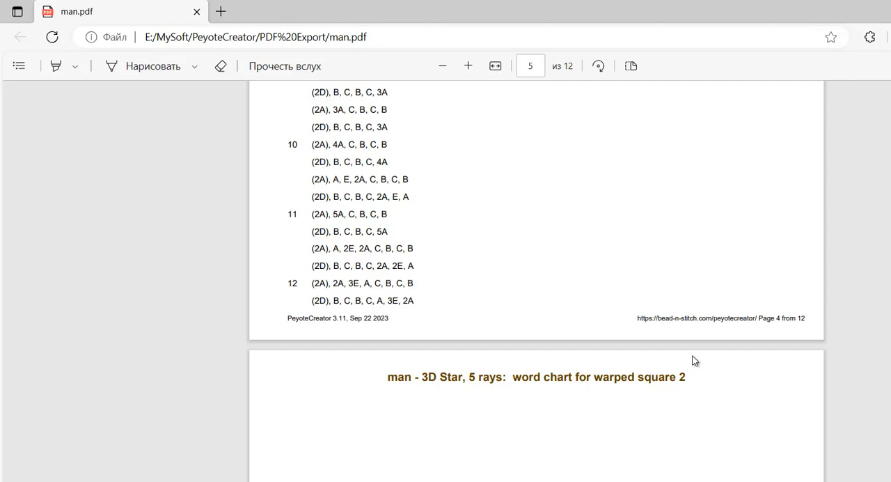
scroll(707, 357, down, 15)
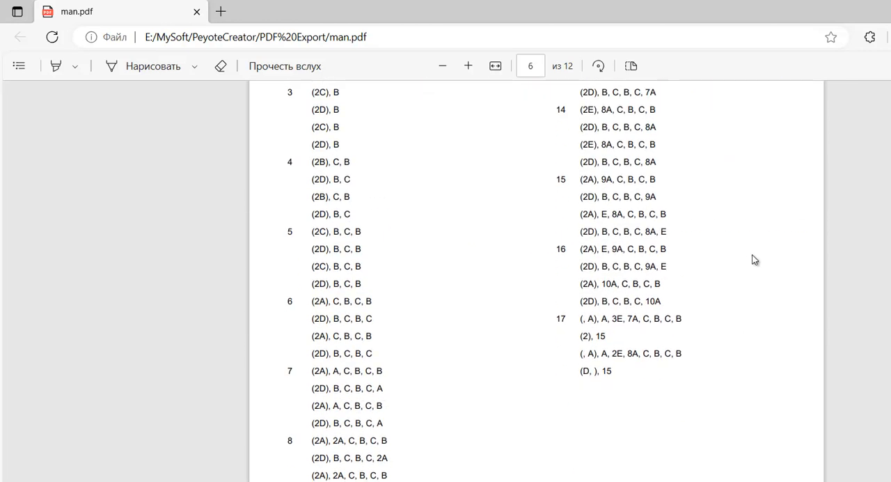
scroll(752, 256, down, 20)
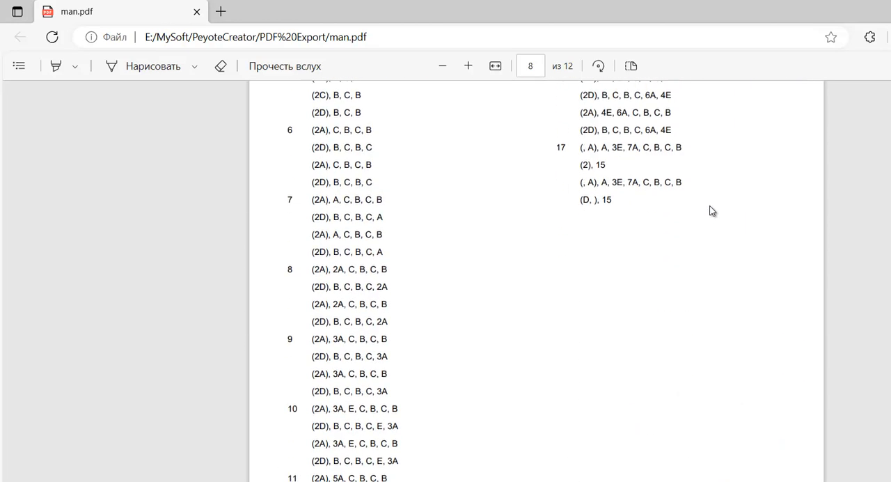
scroll(698, 251, up, 10)
scroll(698, 249, down, 5)
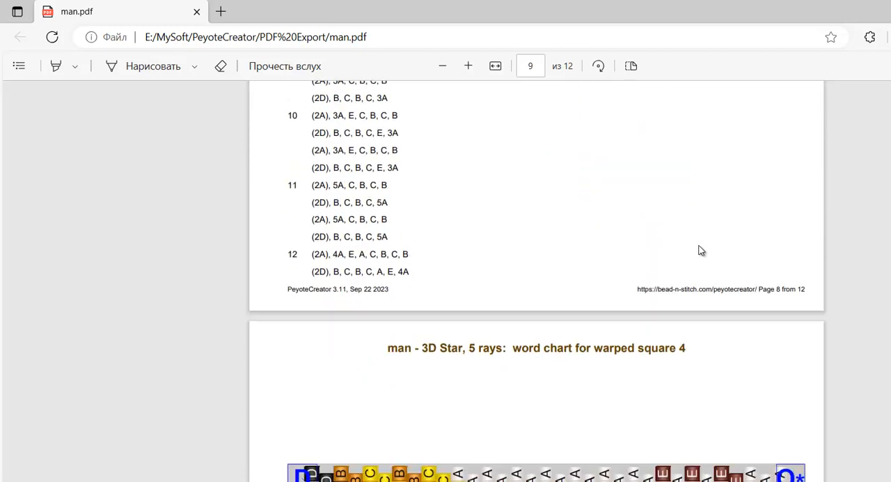
scroll(739, 336, down, 20)
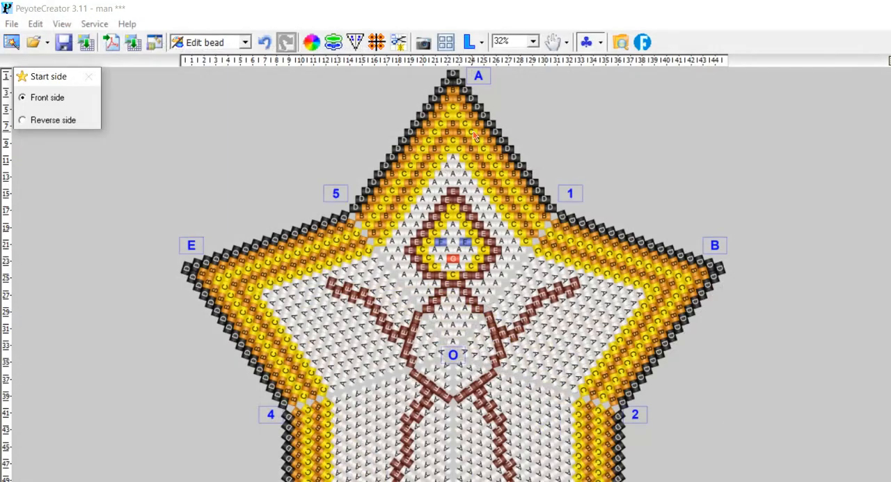
Switch back to PeyoteCreator and save the man pattern.
click(64, 42)
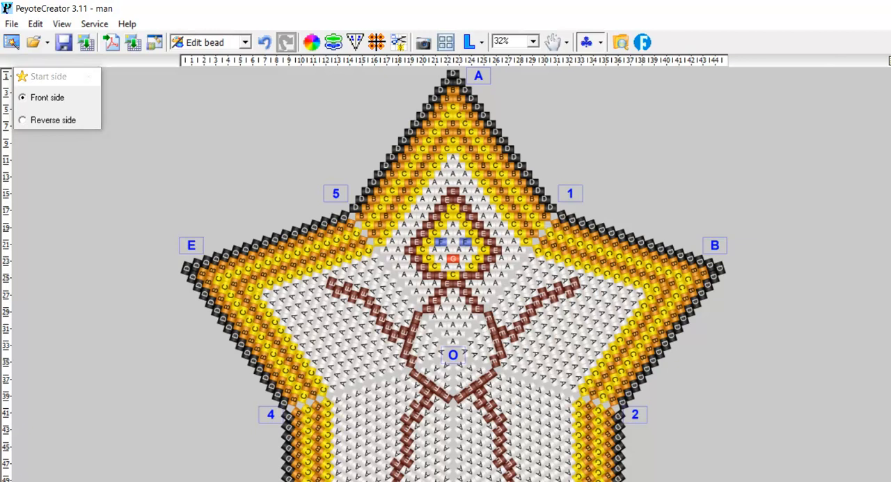